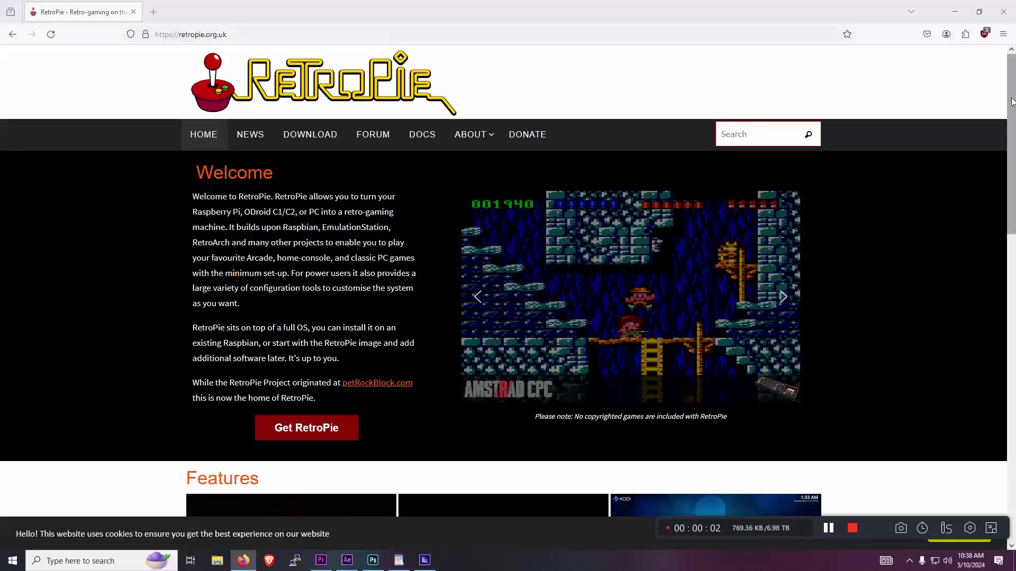
Open the Raspberry Pi OS software page, scroll to the Imager downloads, then reveal the desktop.
left_click_drag(1013, 82, 1008, 200)
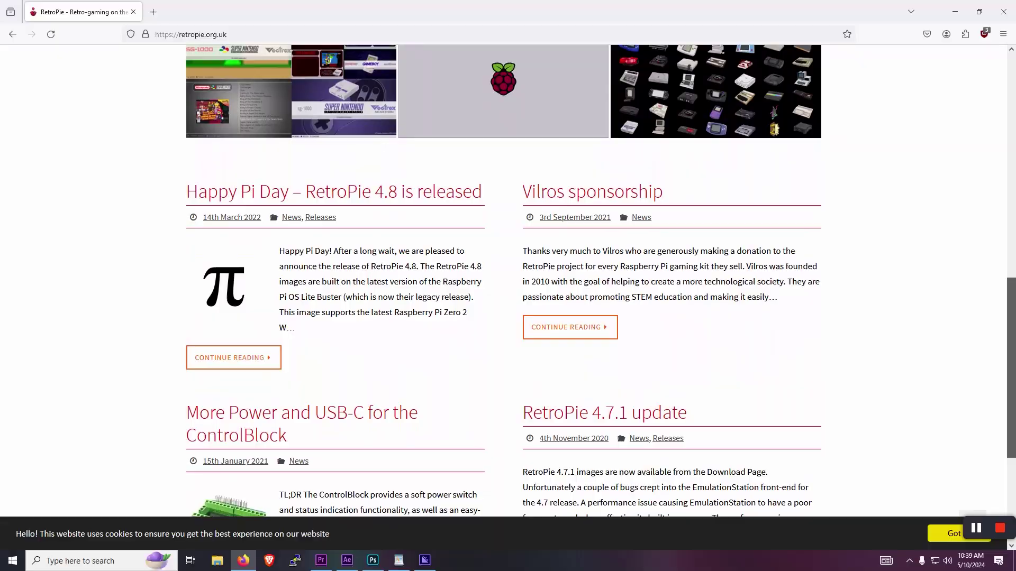
scroll(503, 280, "down", 3)
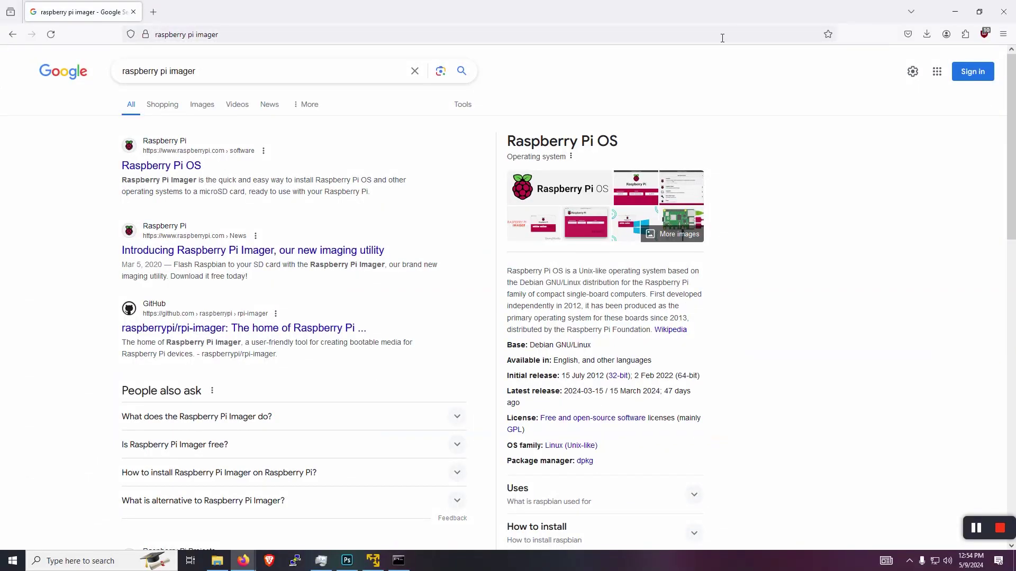
left_click(171, 167)
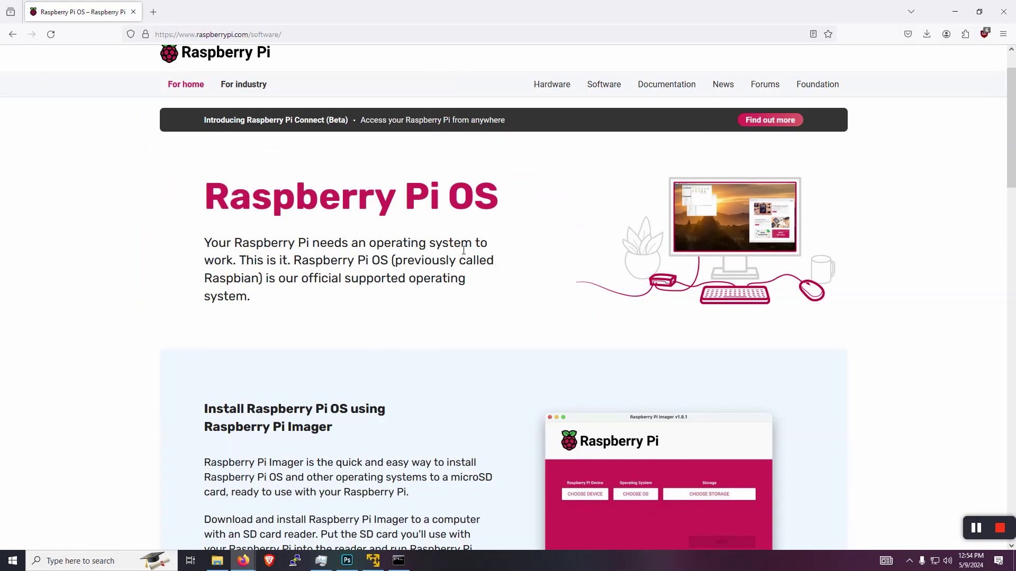
scroll(463, 250, "down", 5)
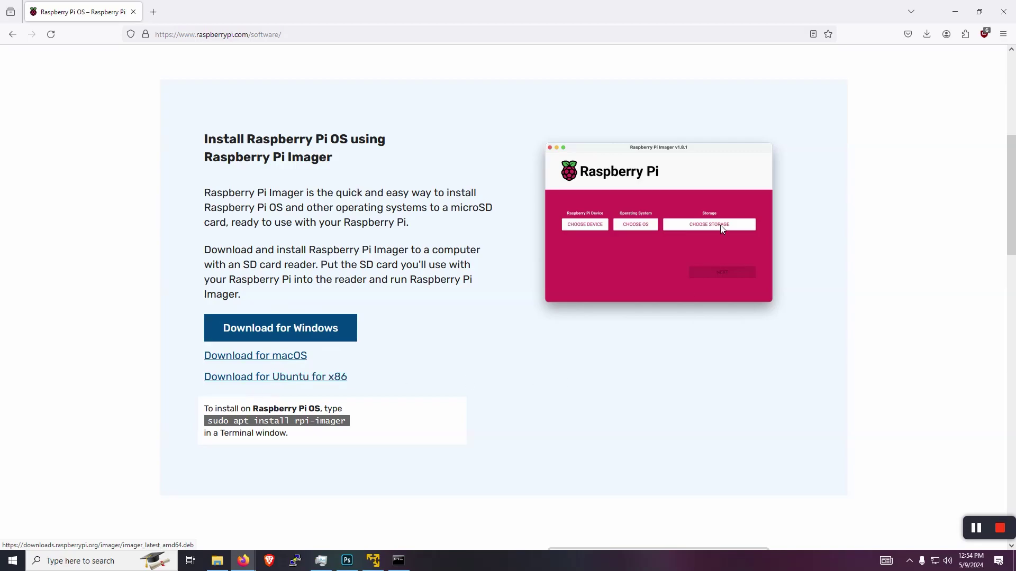
key("super+d")
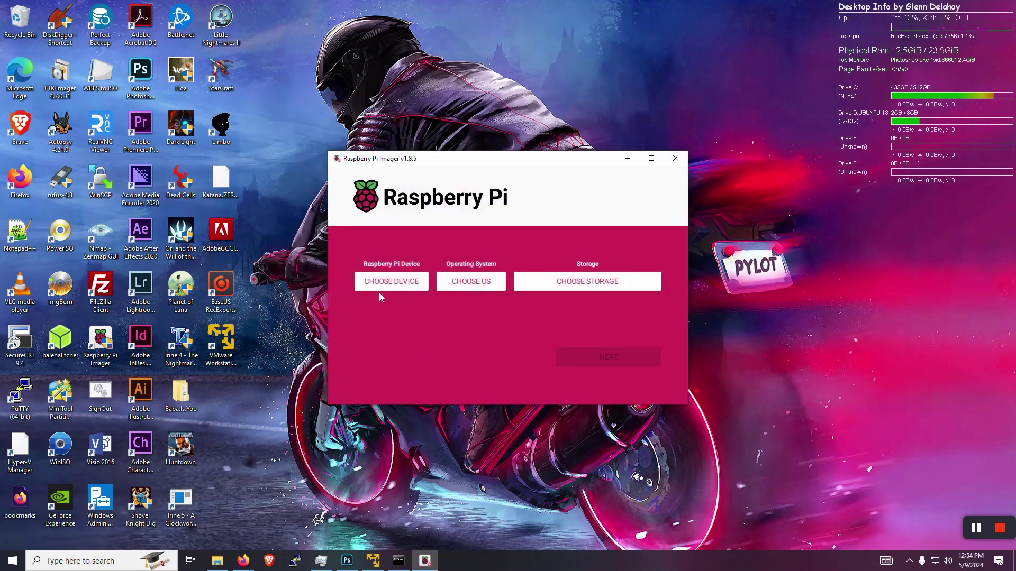
left_click(379, 283)
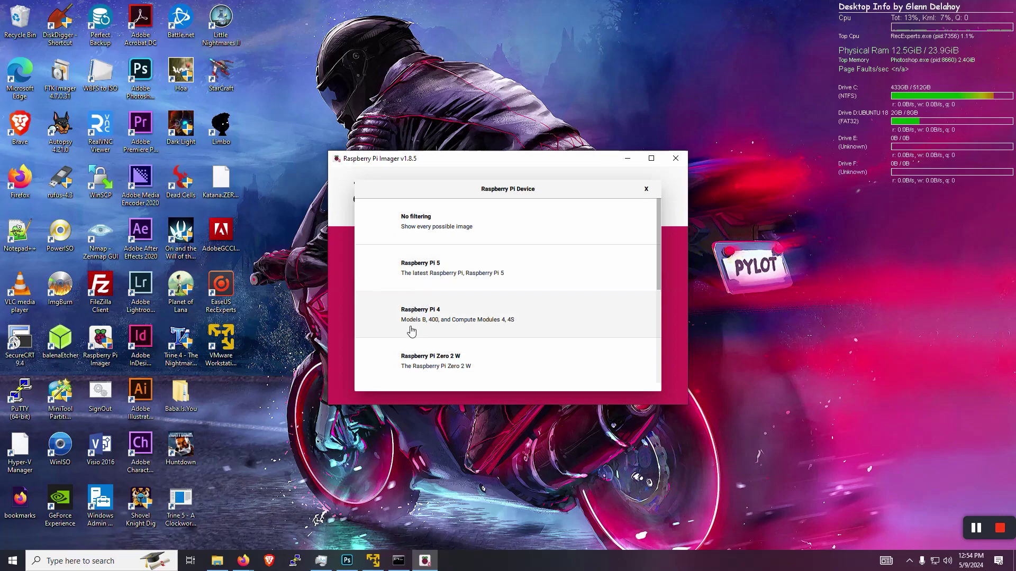
scroll(404, 312, "down", 3)
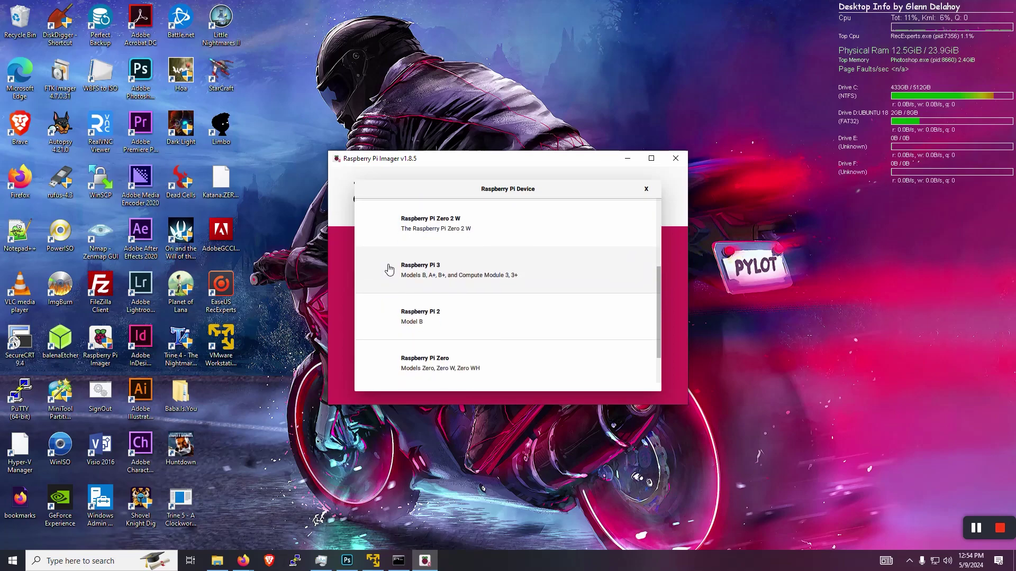
scroll(390, 270, "down", 1)
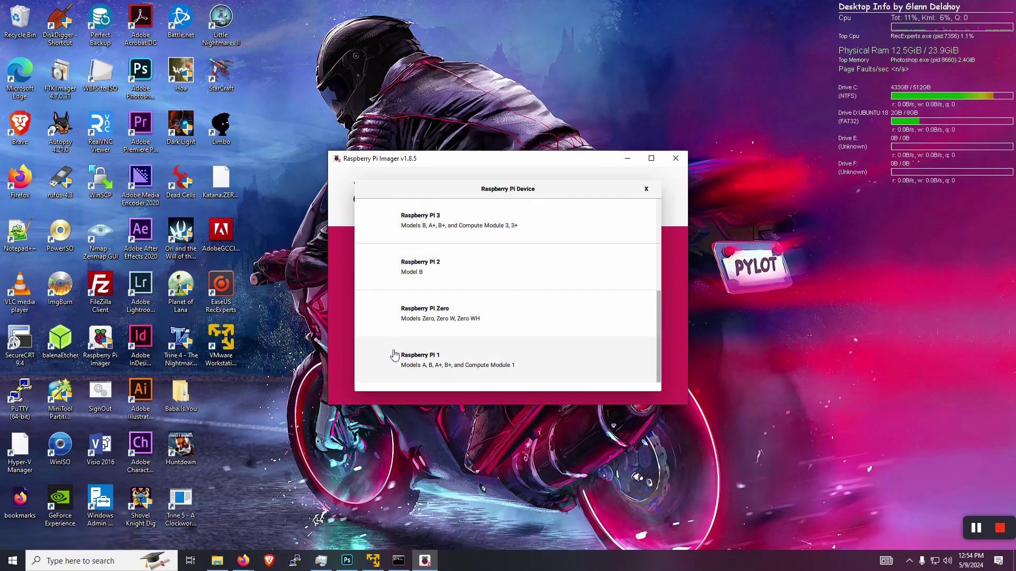
scroll(392, 352, "up", 4)
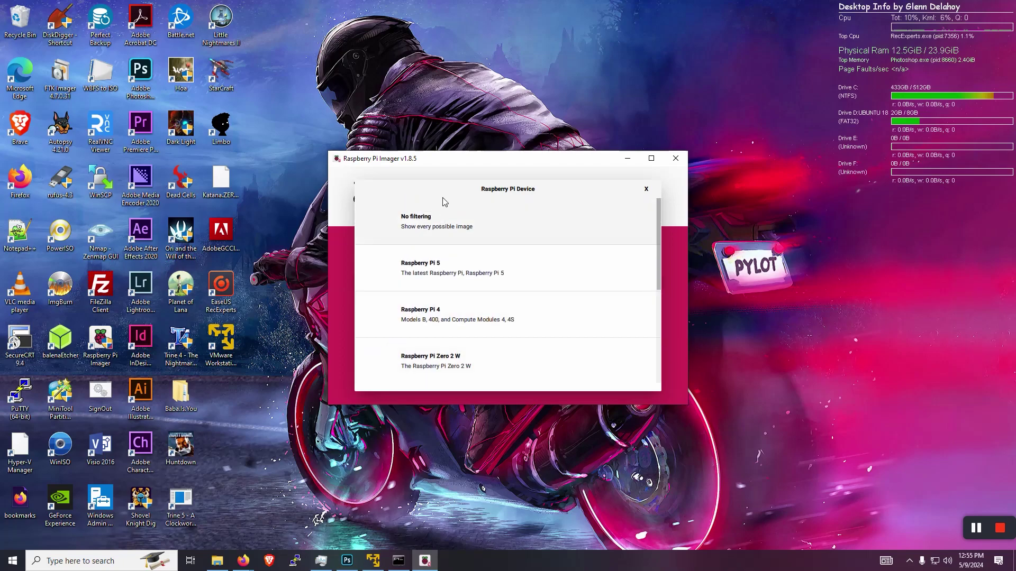
left_click(417, 275)
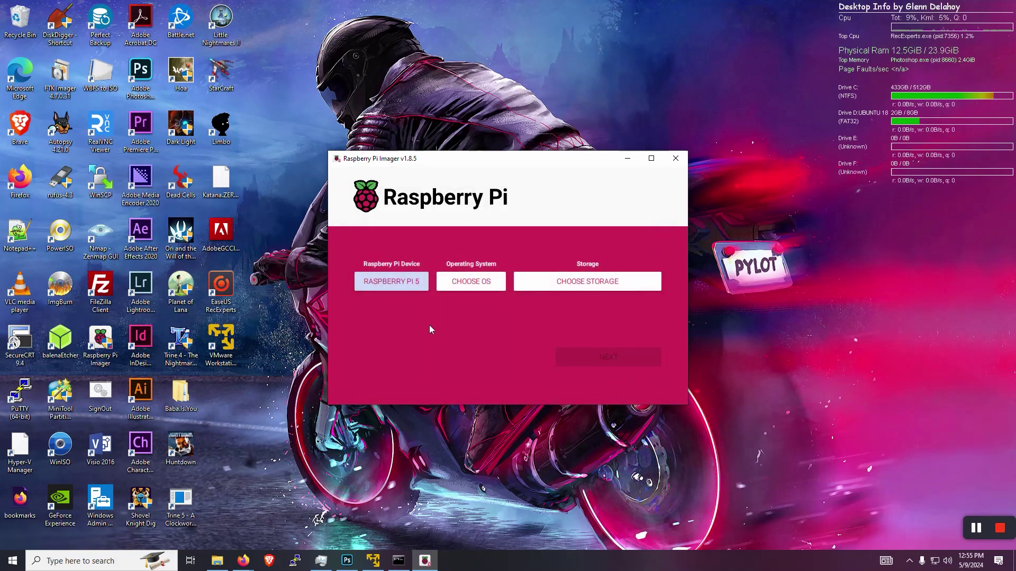
left_click(491, 283)
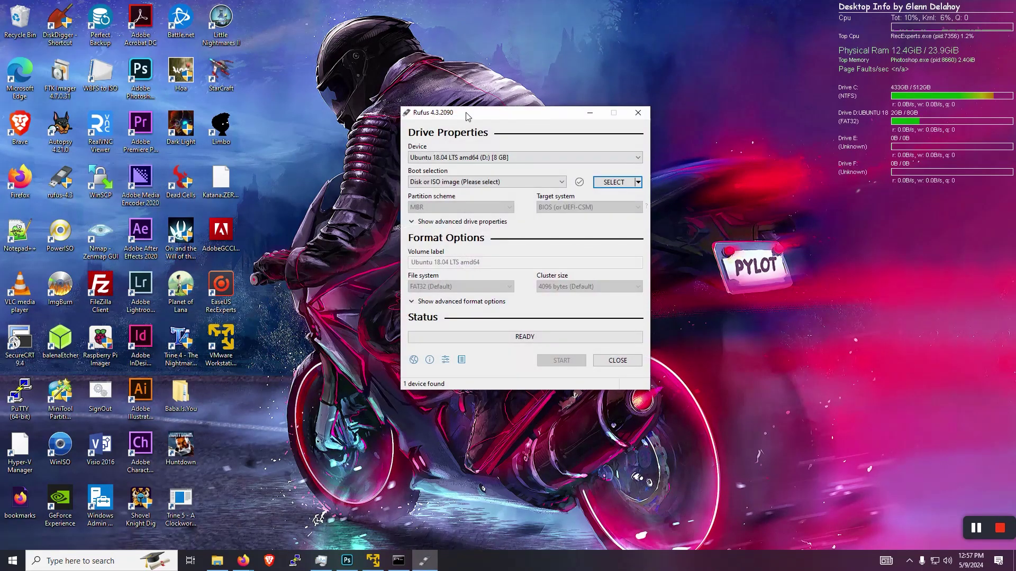
left_click_drag(467, 117, 449, 117)
left_click(528, 157)
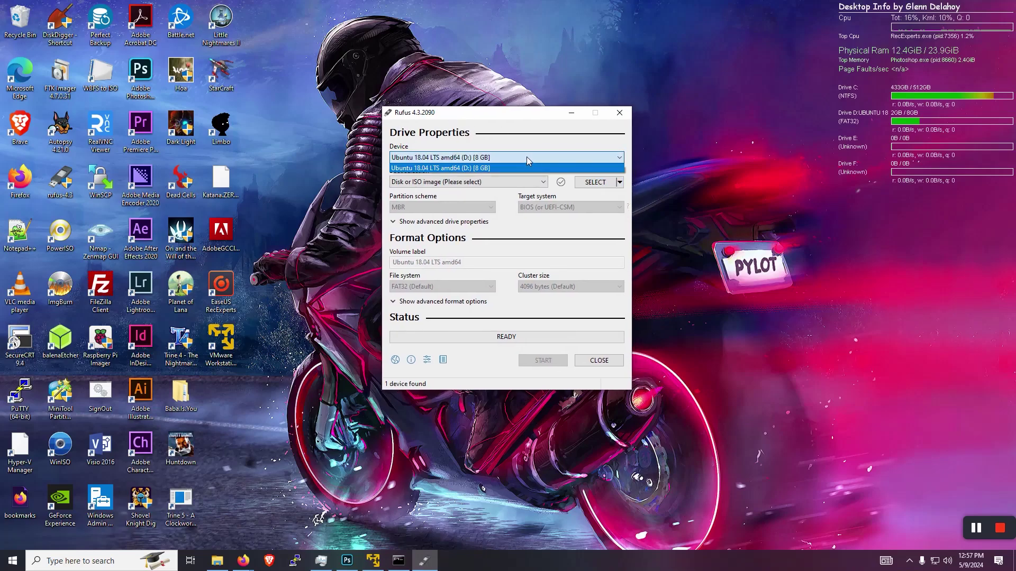
left_click(528, 159)
left_click(406, 182)
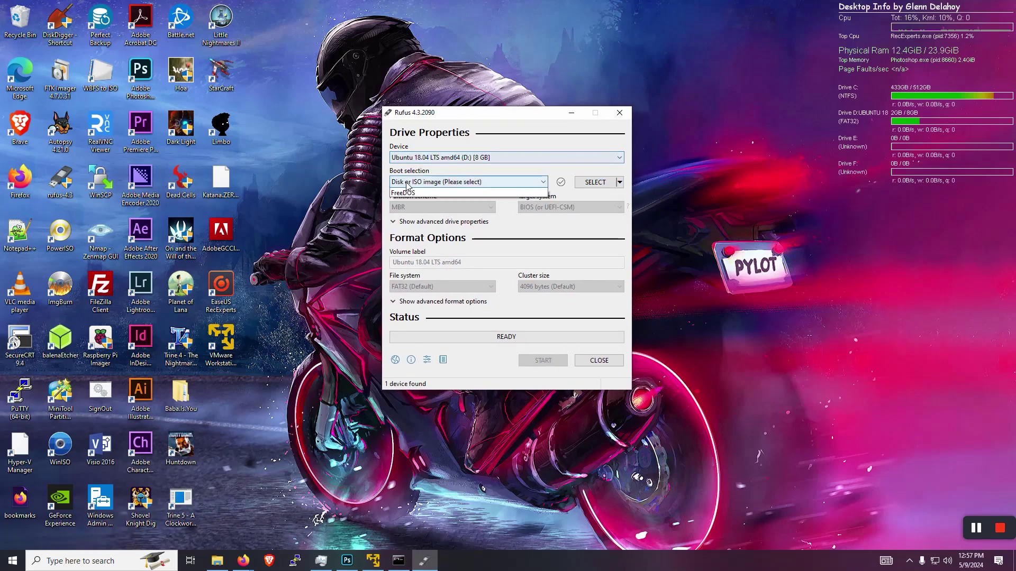
left_click(460, 188)
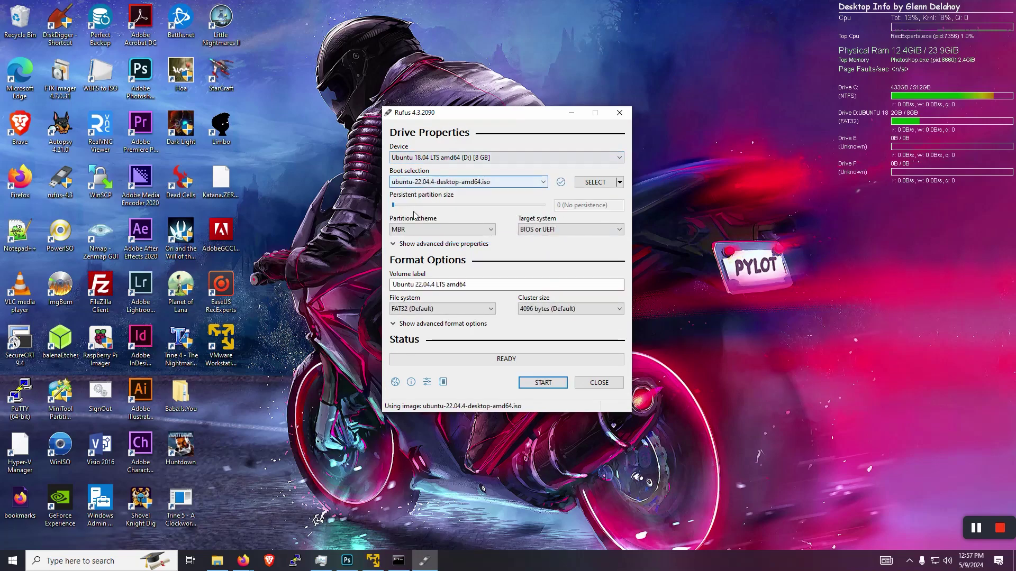
left_click(415, 230)
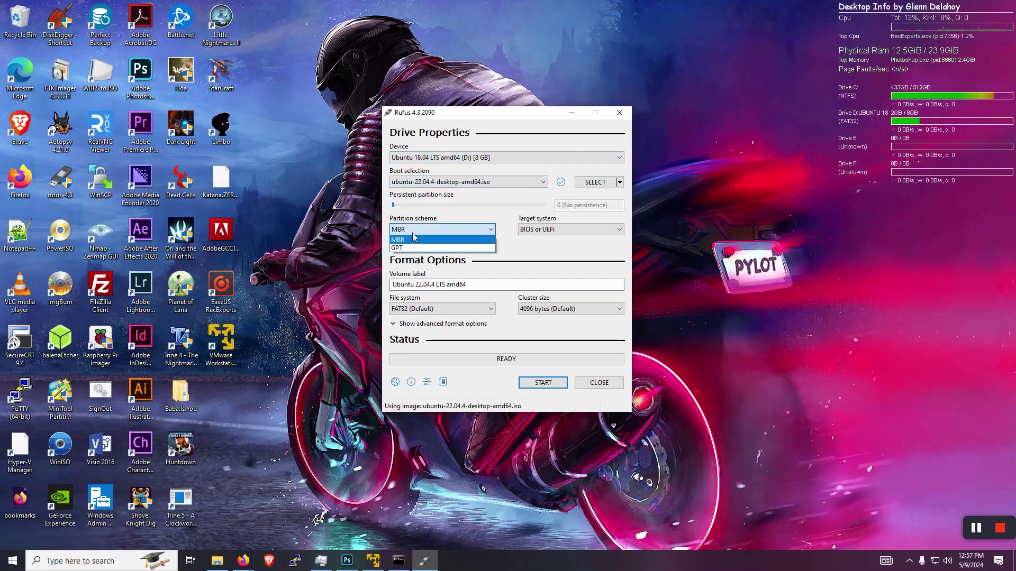
left_click(415, 239)
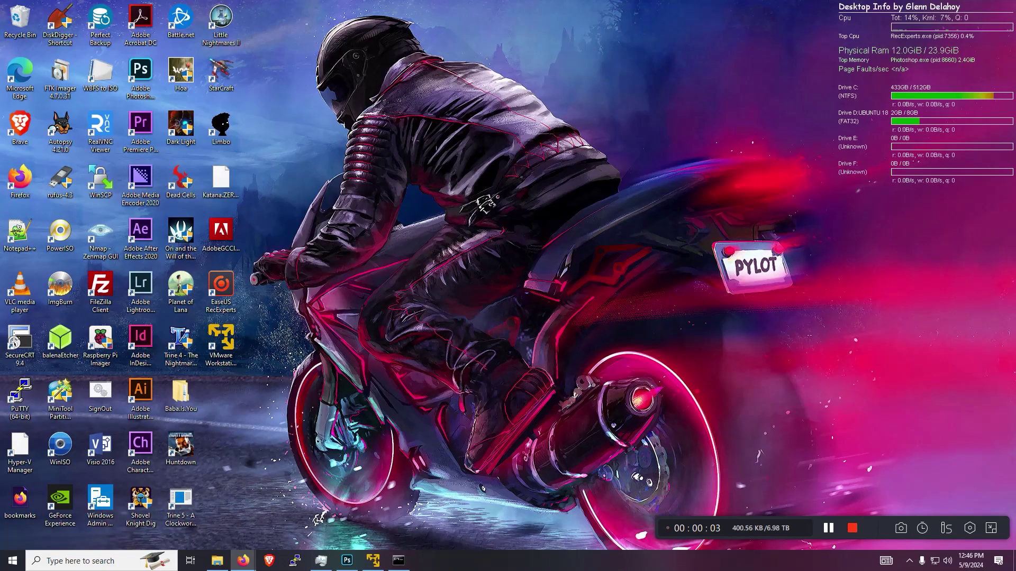
Maximise Firefox on the releases.ubuntu.com/jammy page and scroll down it.
key("alt+Tab")
left_click_drag(594, 94, 471, 3)
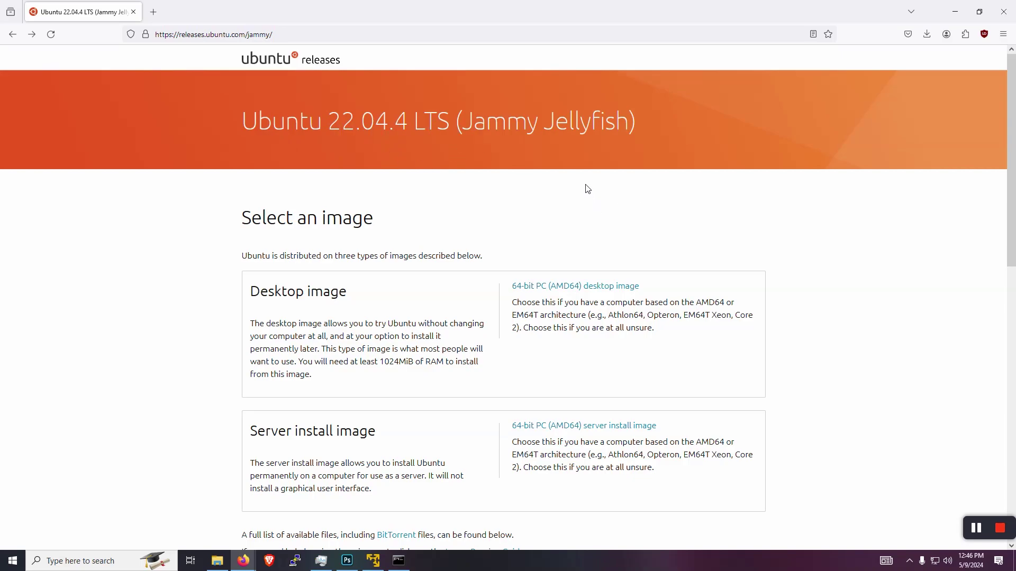
scroll(583, 182, "down", 1)
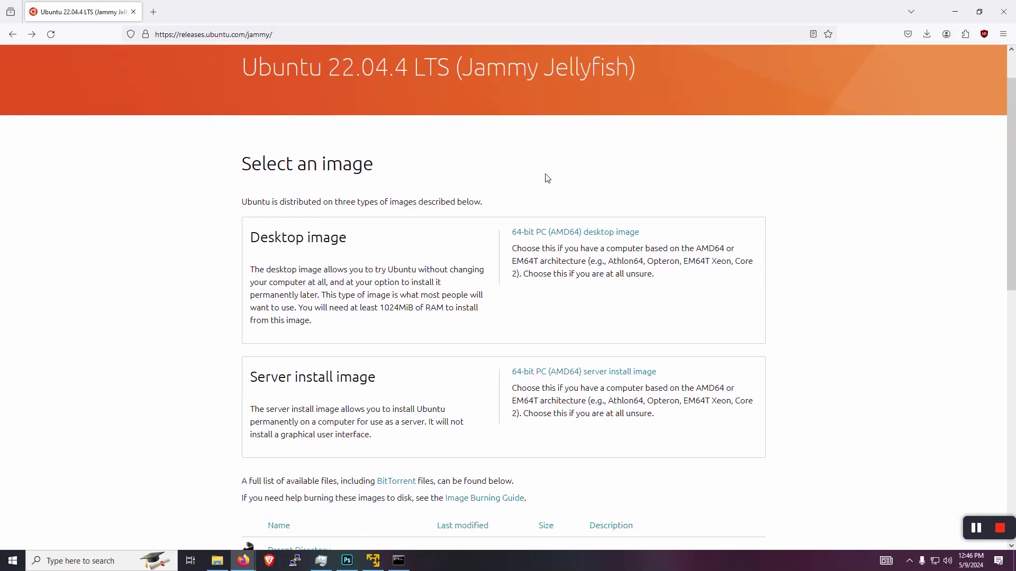
scroll(522, 154, "down", 1)
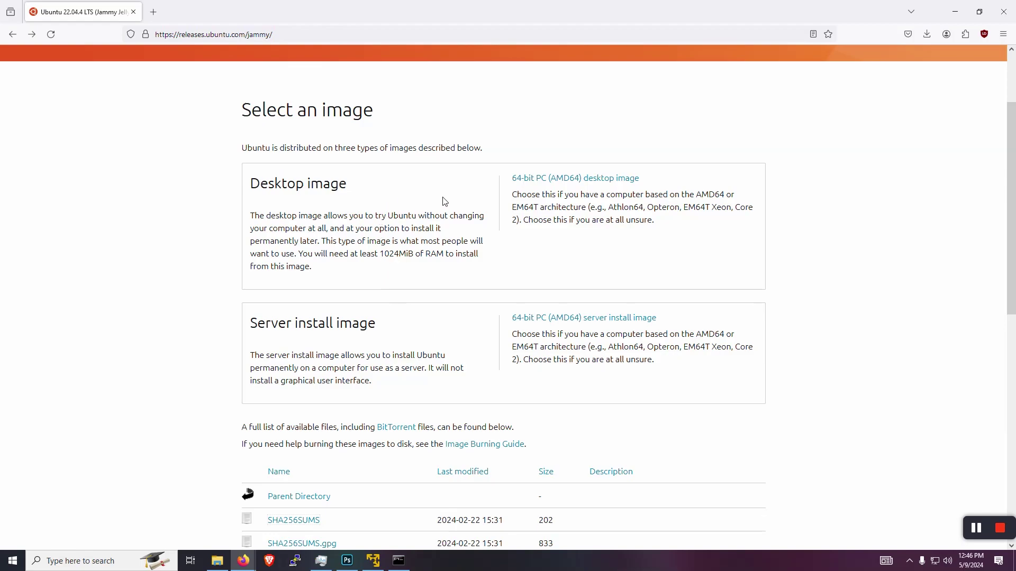
Find the desktop ISO link and confirm ubuntu-22.04.4-desktop-amd64.iso finished in Firefox's downloads list.
scroll(438, 196, "down", 2)
scroll(431, 187, "down", 1)
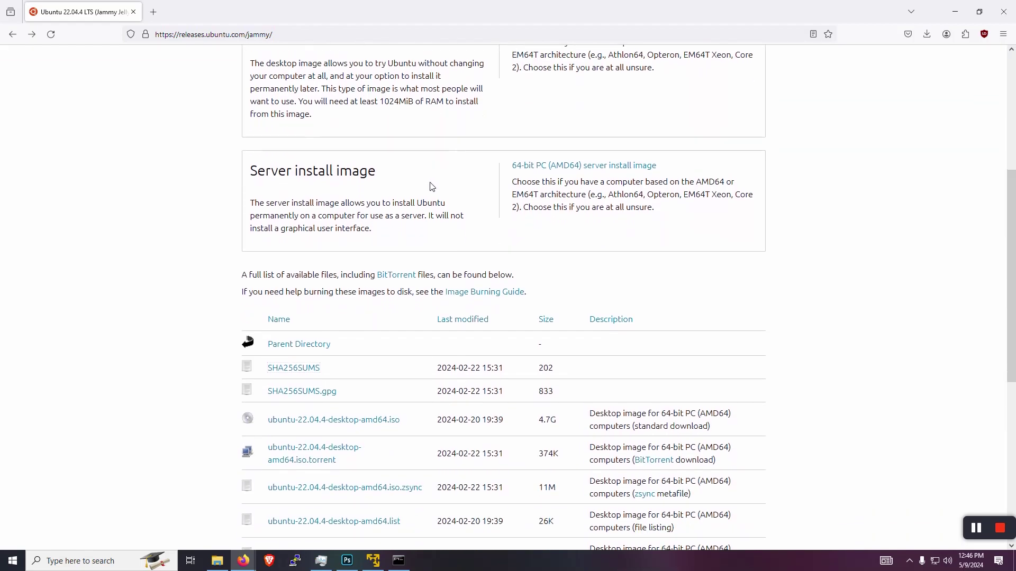
scroll(431, 186, "down", 2)
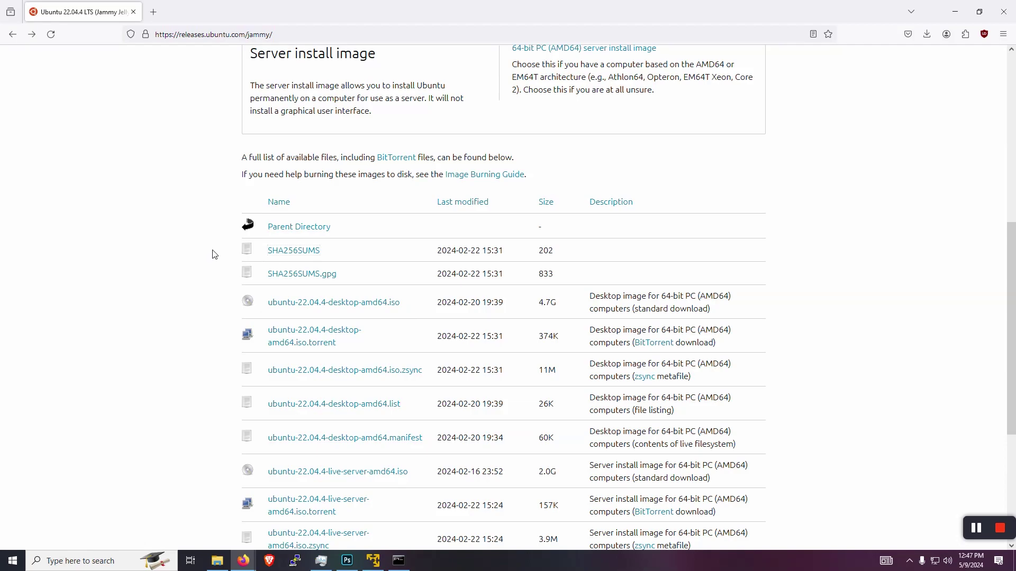
scroll(214, 254, "up", 4)
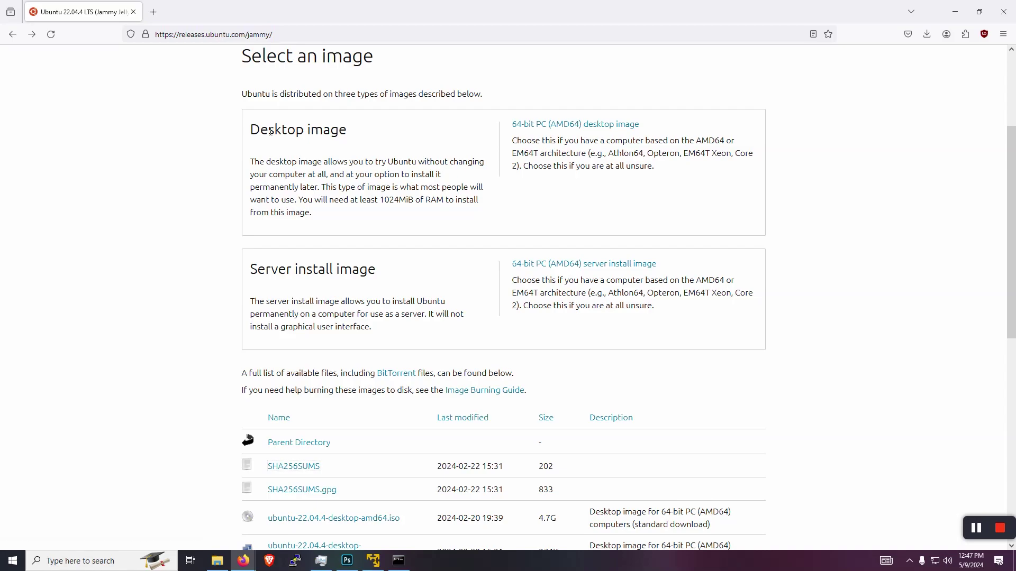
scroll(205, 162, "down", 2)
scroll(205, 162, "down", 2)
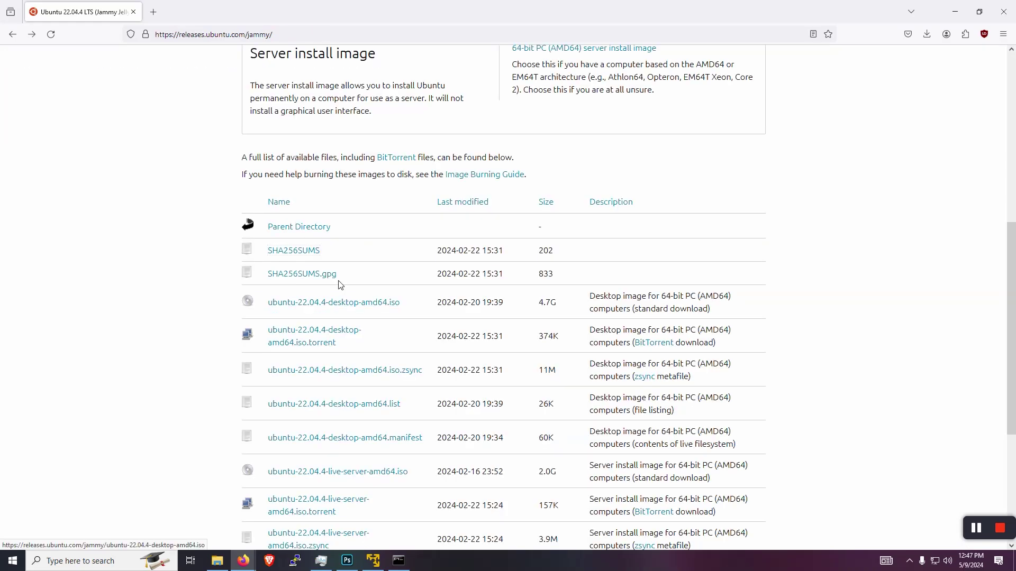
right_click(372, 303)
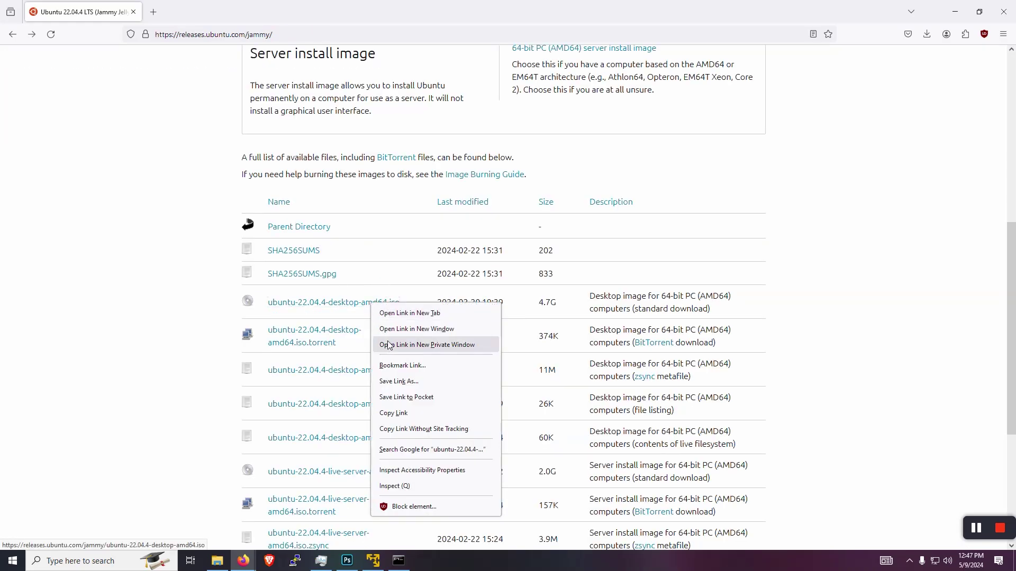
left_click(194, 290)
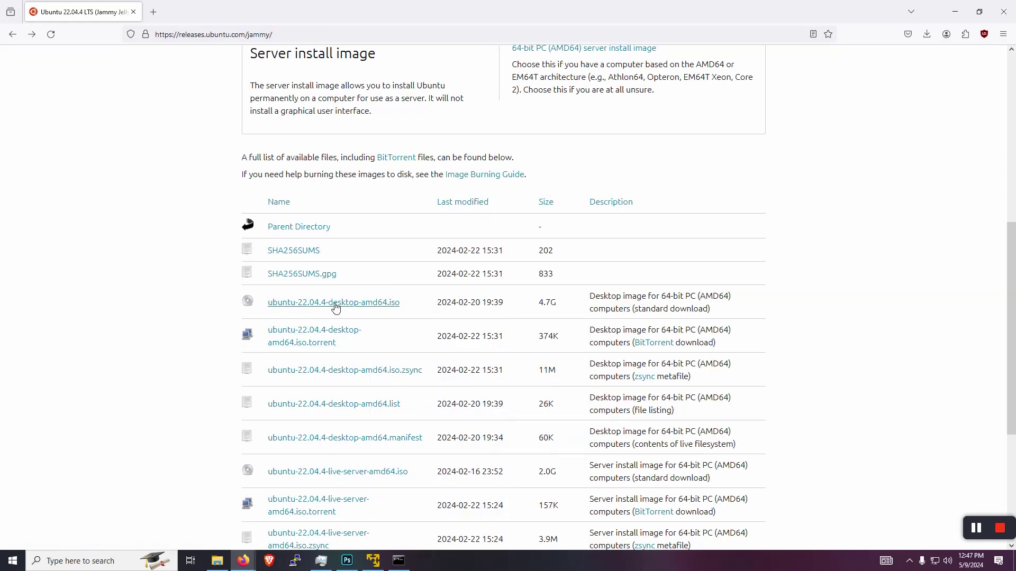
left_click(927, 34)
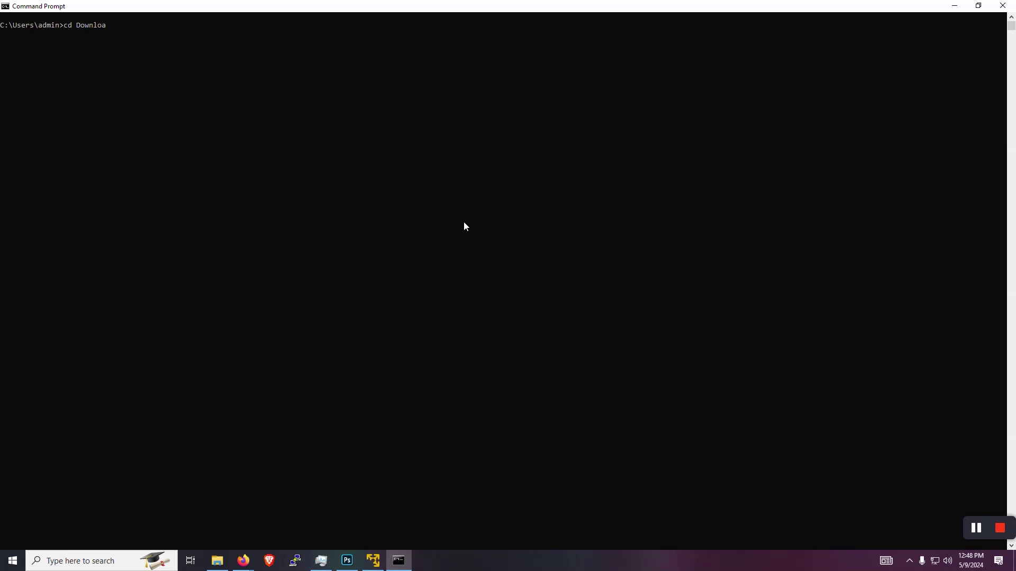
In Downloads, run certutil -hashfile ubuntu-22.04.4-desktop-amd64.iso SHA256 and select the resulting hash.
type("ds")
key("Return")
type("certutil")
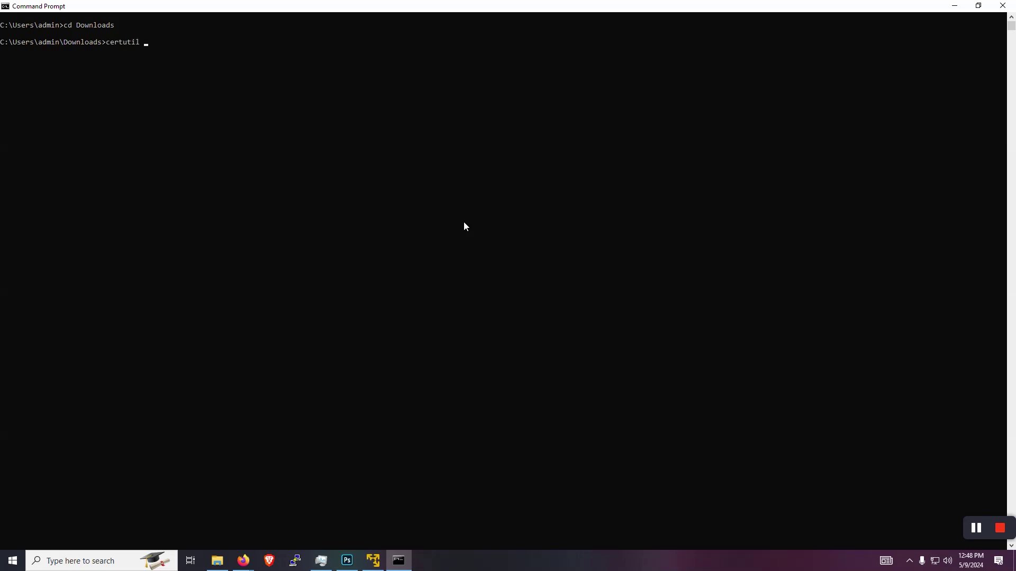
type(" -hashfile ub")
key("Tab")
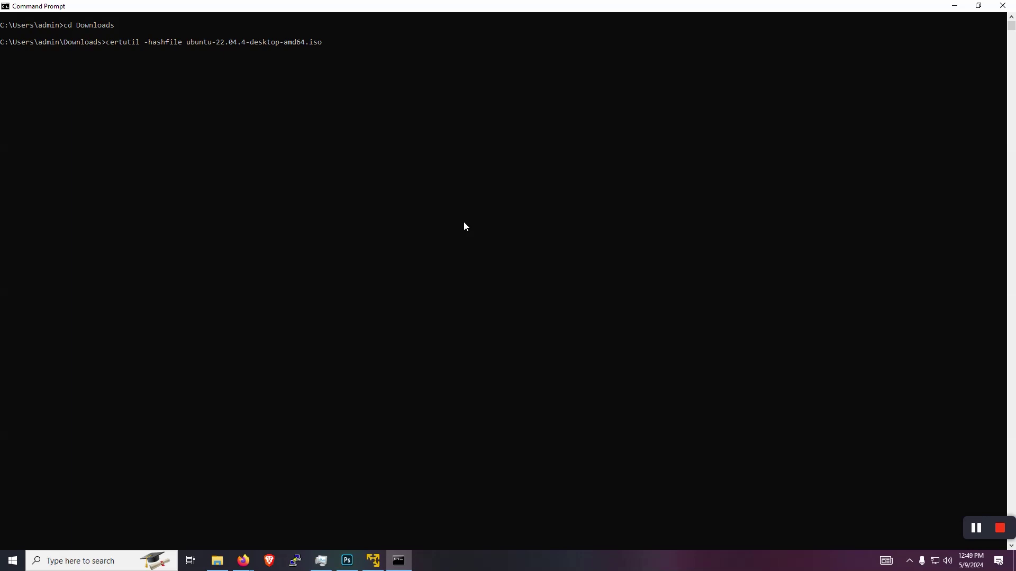
type("SHA256")
key("Return")
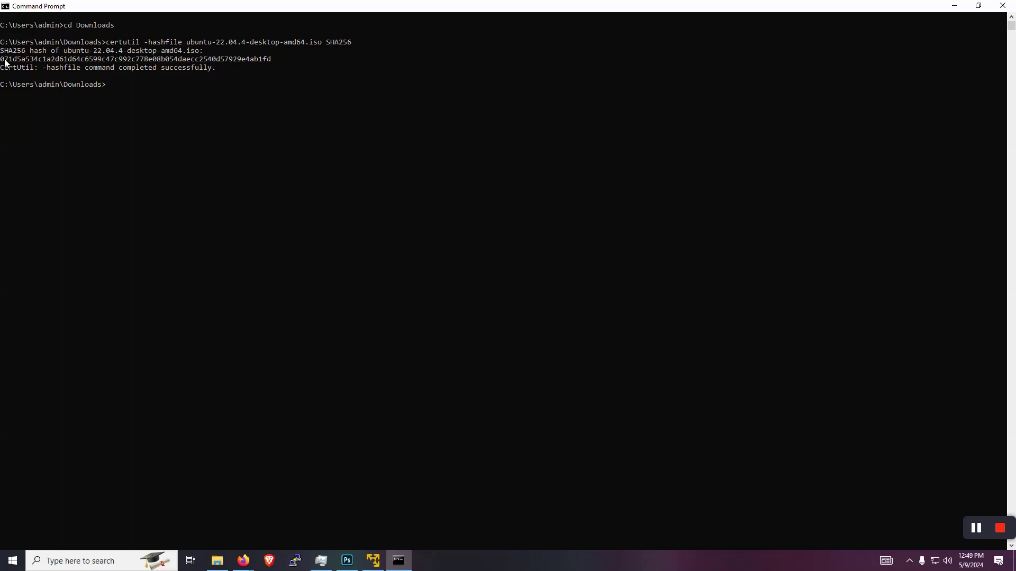
left_click_drag(1, 59, 271, 66)
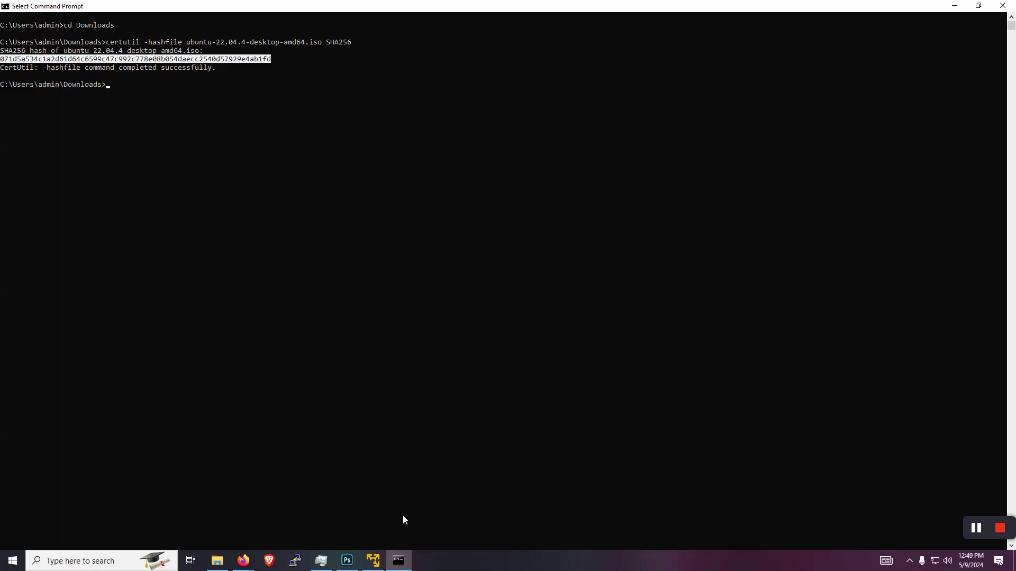
mouse_move(242, 562)
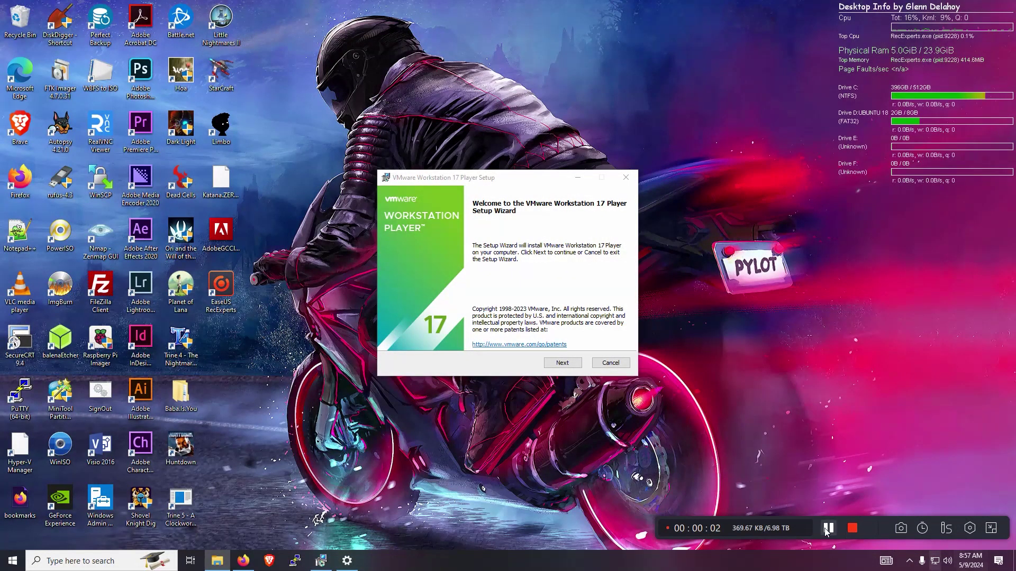
Install Workstation 17 Player with the license accepted, Enhanced Keyboard Driver unticked, and other defaults kept.
left_click(563, 363)
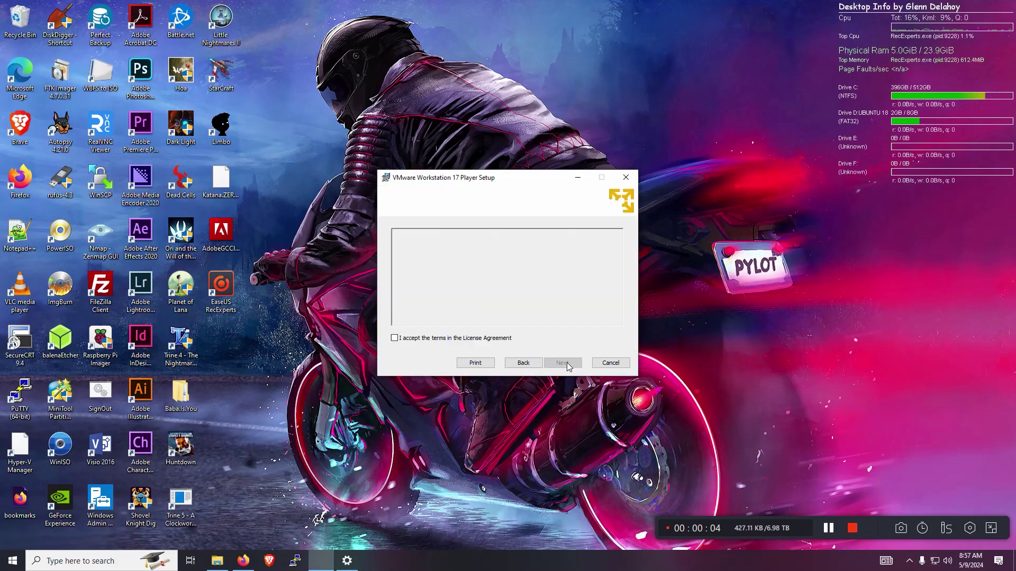
left_click(499, 338)
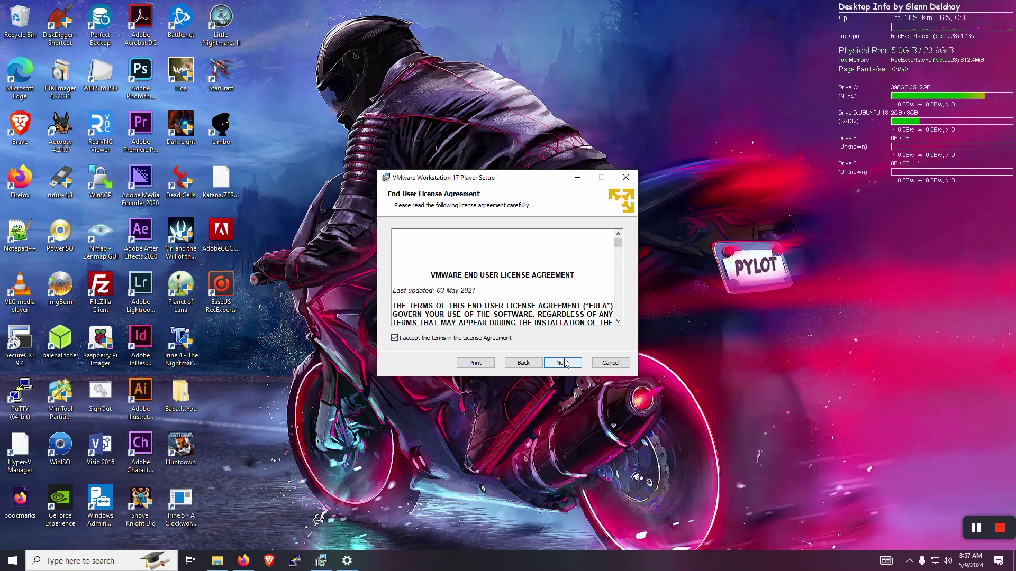
left_click(563, 360)
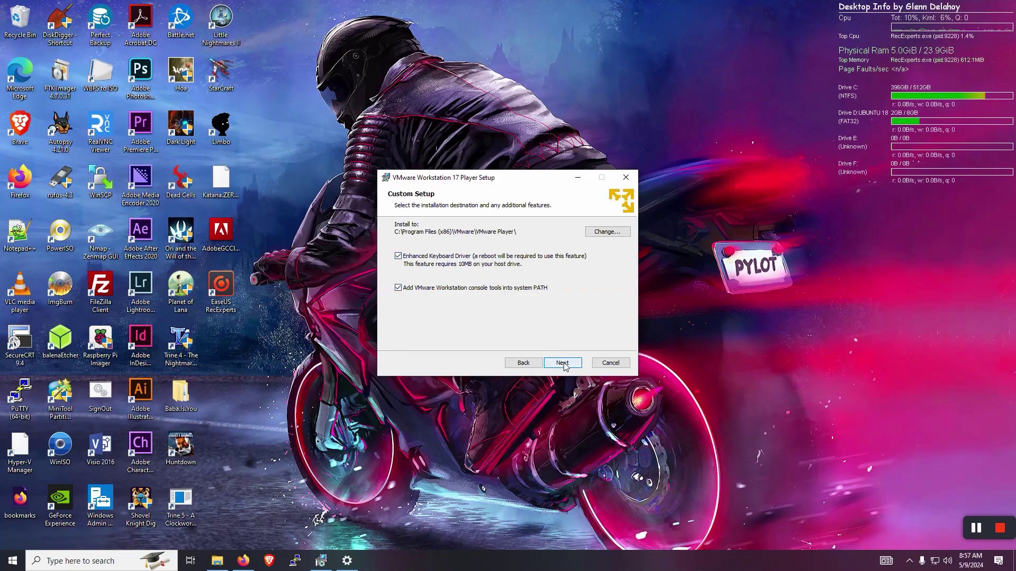
left_click(507, 257)
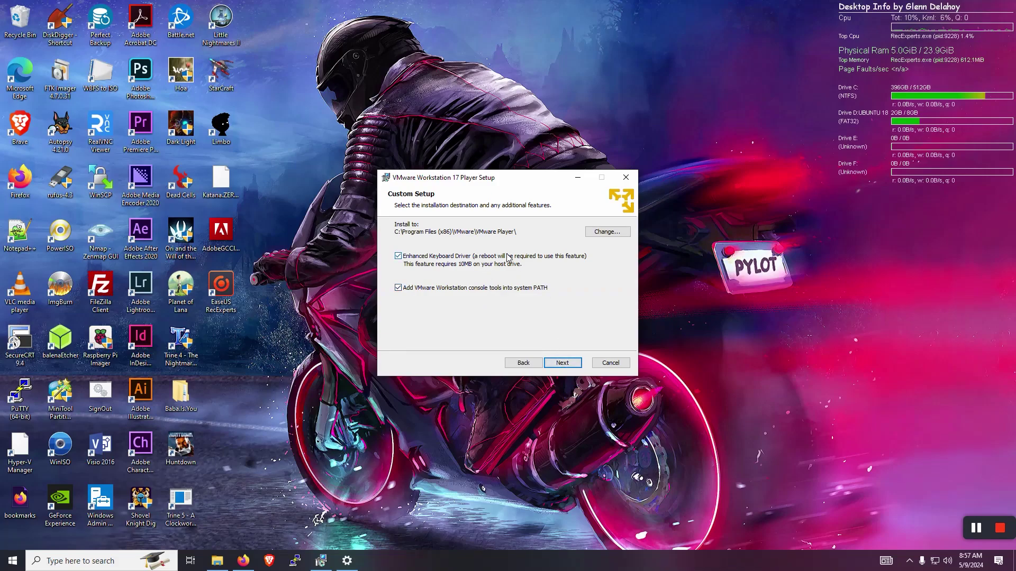
left_click(566, 365)
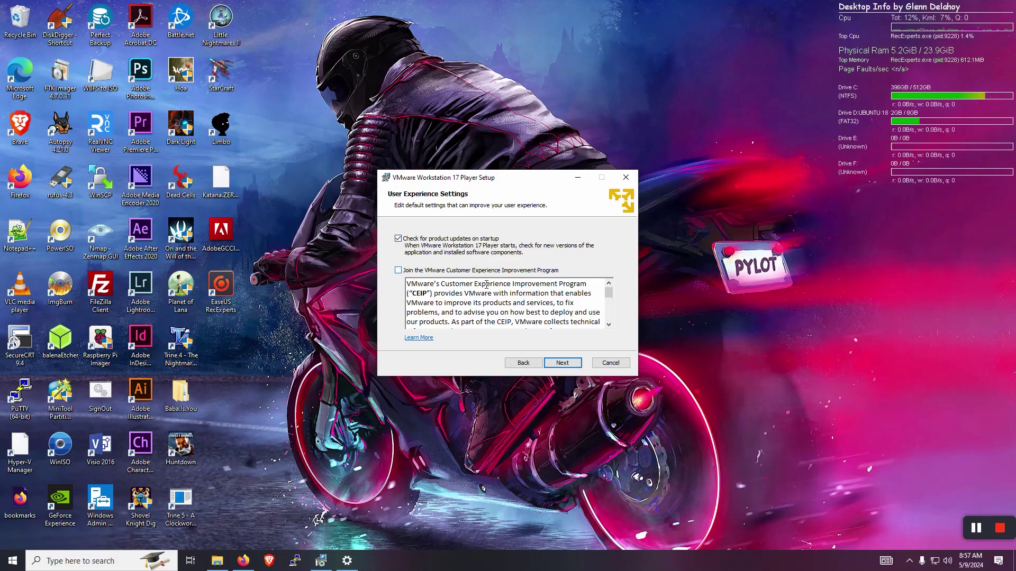
left_click(556, 361)
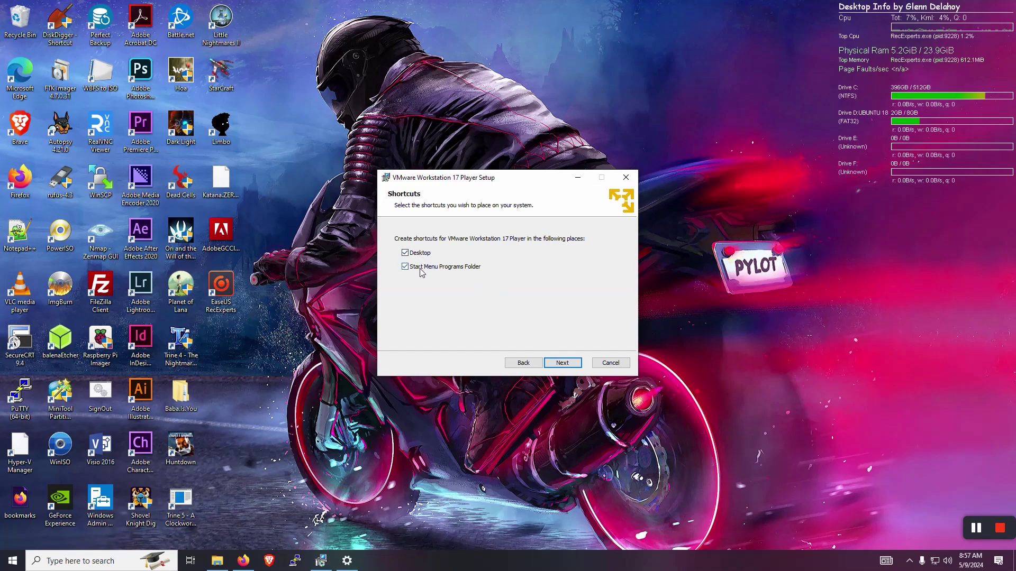
left_click(567, 361)
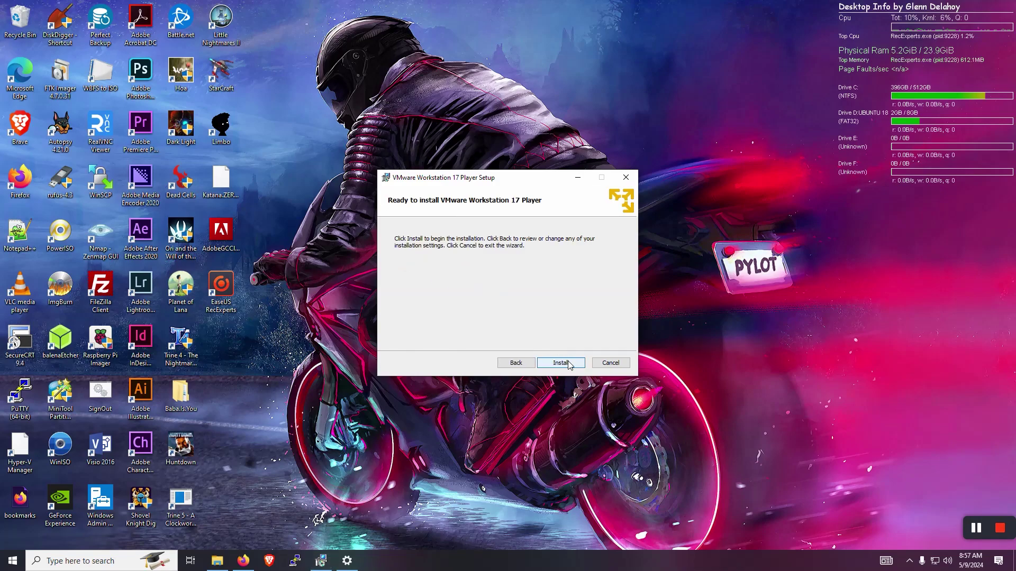
left_click(569, 363)
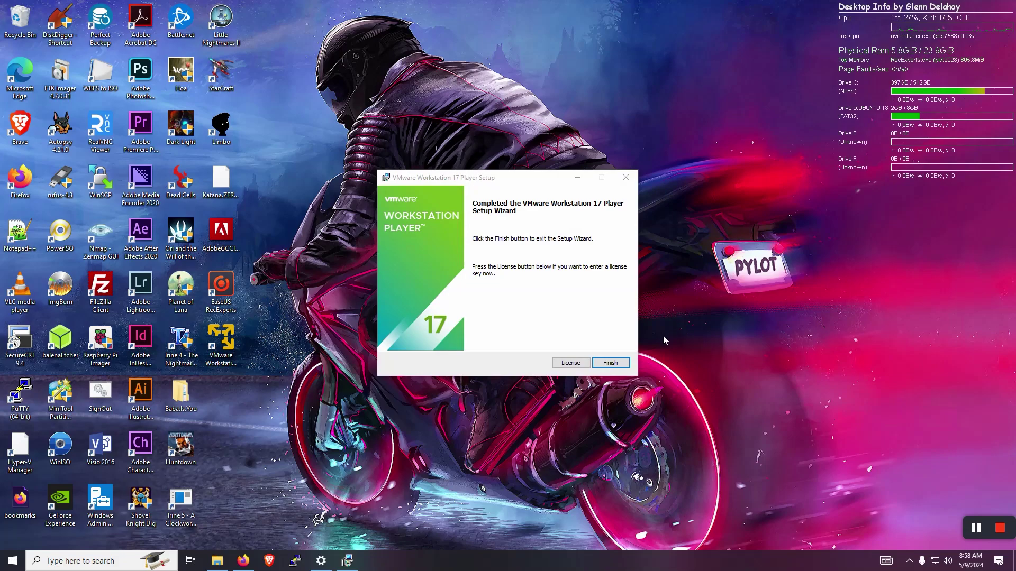
Finish setup, choose free non-commercial use, and start a new VM from the ubuntu-22.04.3-desktop-amd64 ISO.
left_click(609, 364)
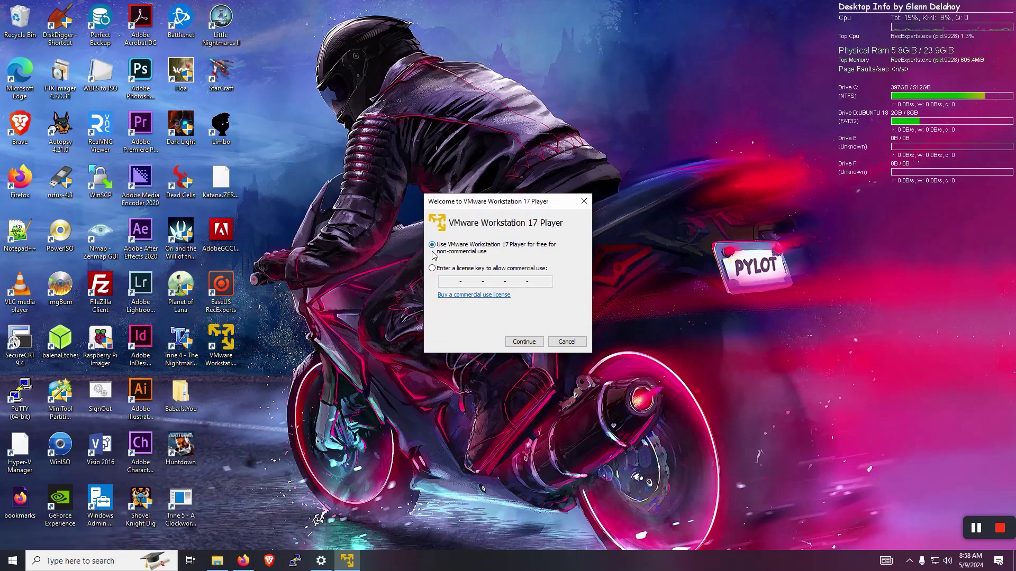
left_click(515, 344)
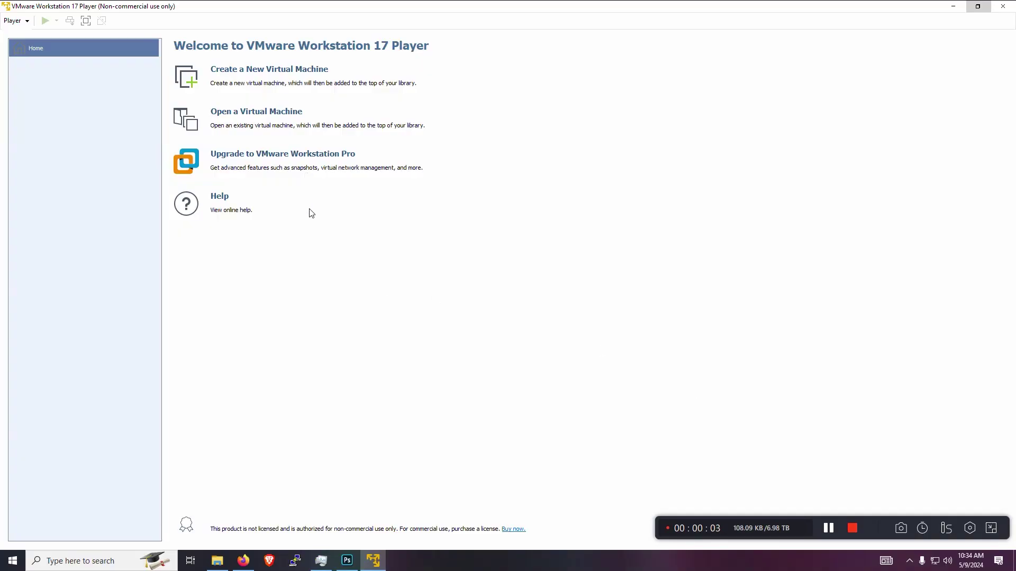
left_click(244, 72)
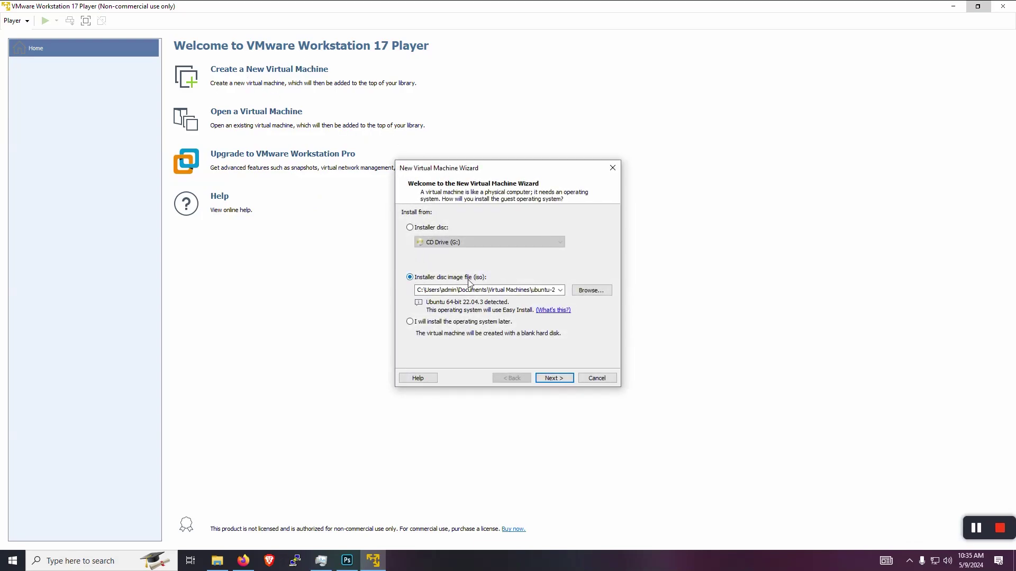
left_click(591, 290)
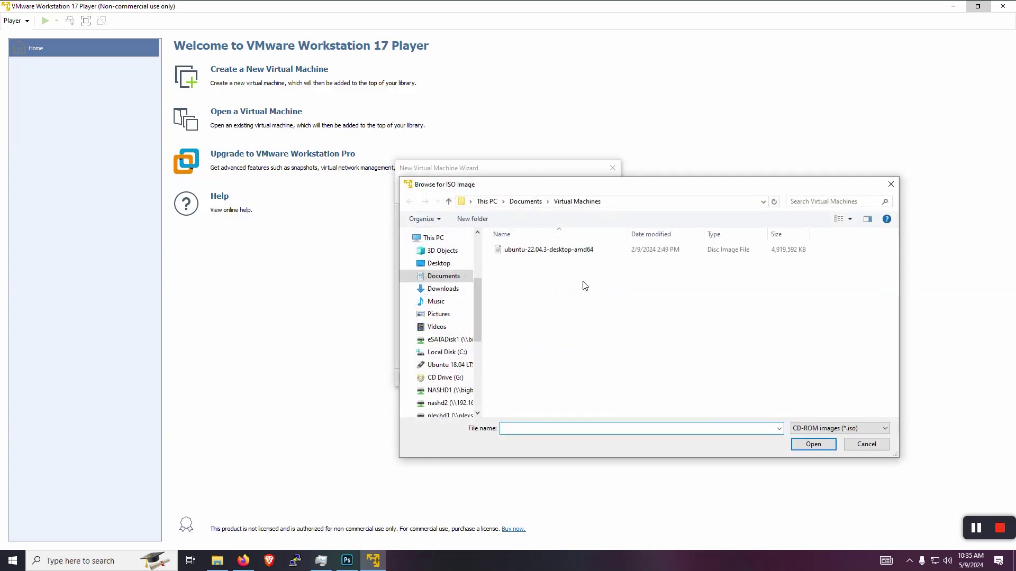
left_click(517, 255)
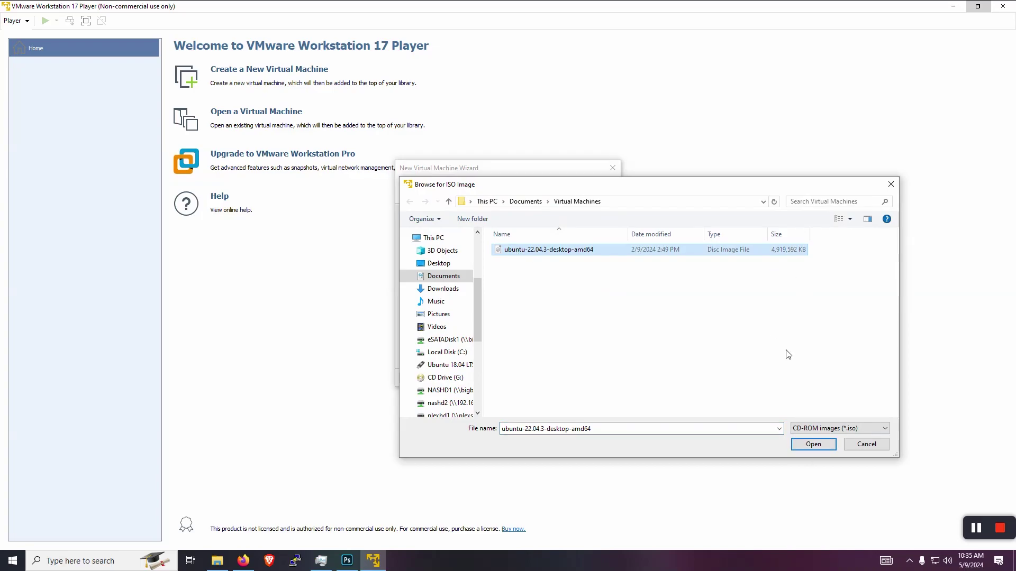
left_click(800, 443)
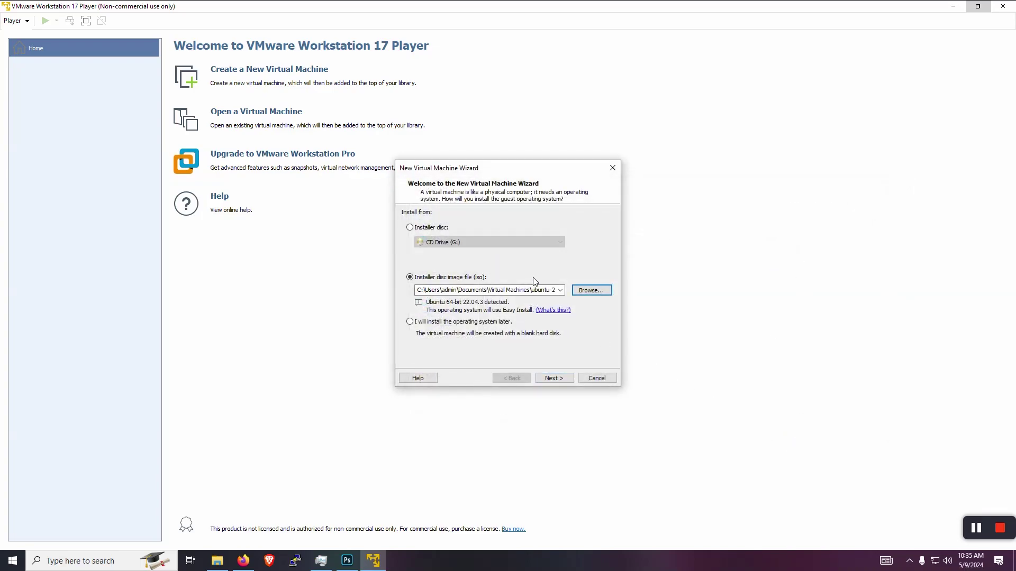
left_click(560, 379)
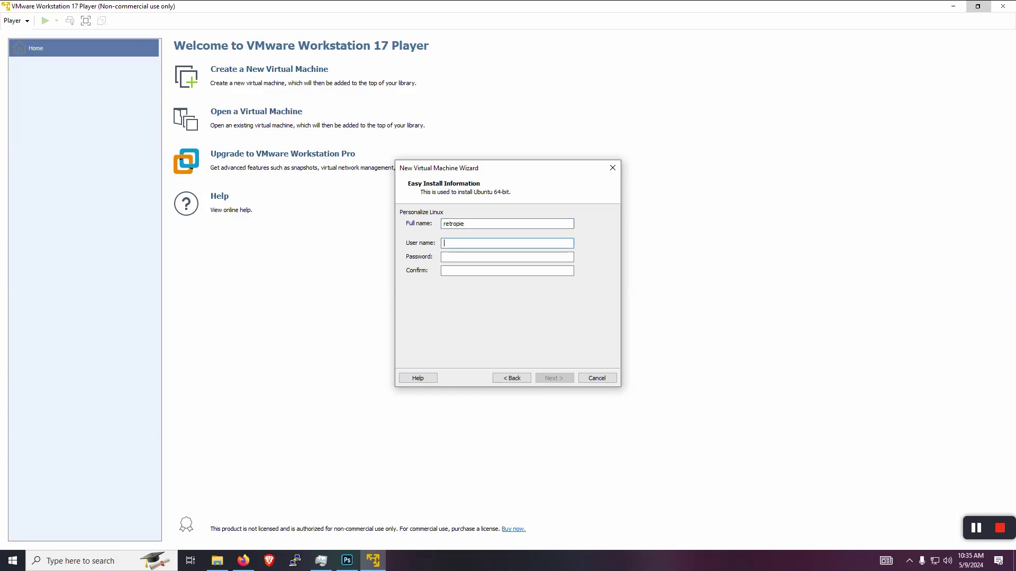
Enter the Linux user name and the account password, confirm it, and continue.
type("retropie")
left_click(444, 257)
type("retropie")
key("Tab")
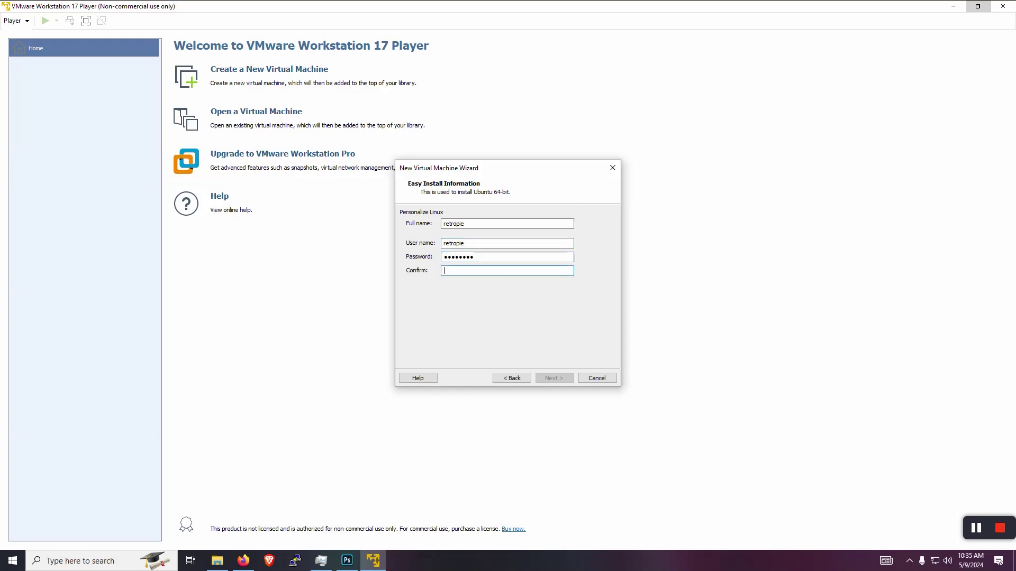
type("retropie")
left_click(544, 380)
Name the machine Retropie-PC and give it a 50 GB disk stored as a single file.
type("Retropie")
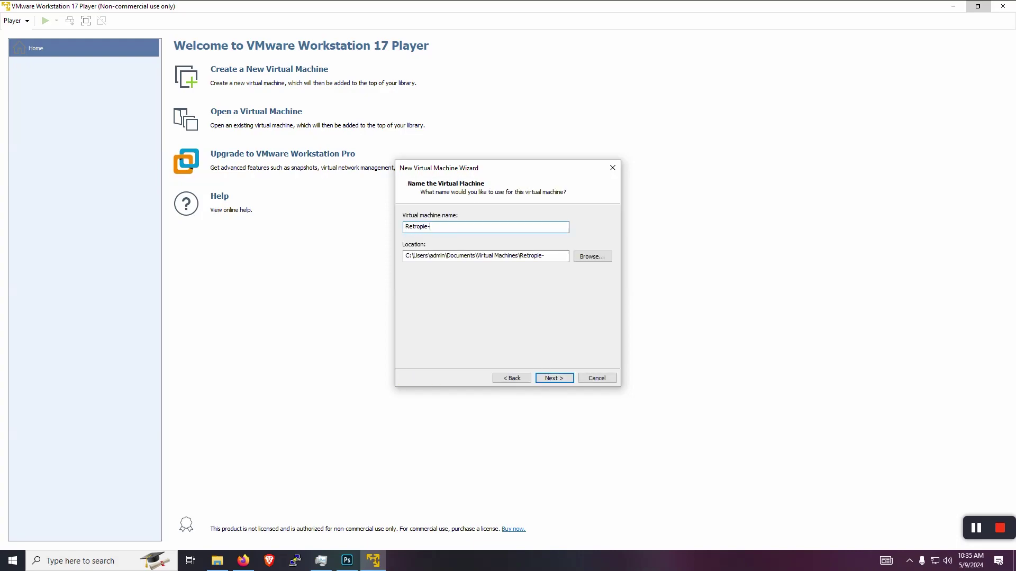
type("-PC")
left_click(554, 378)
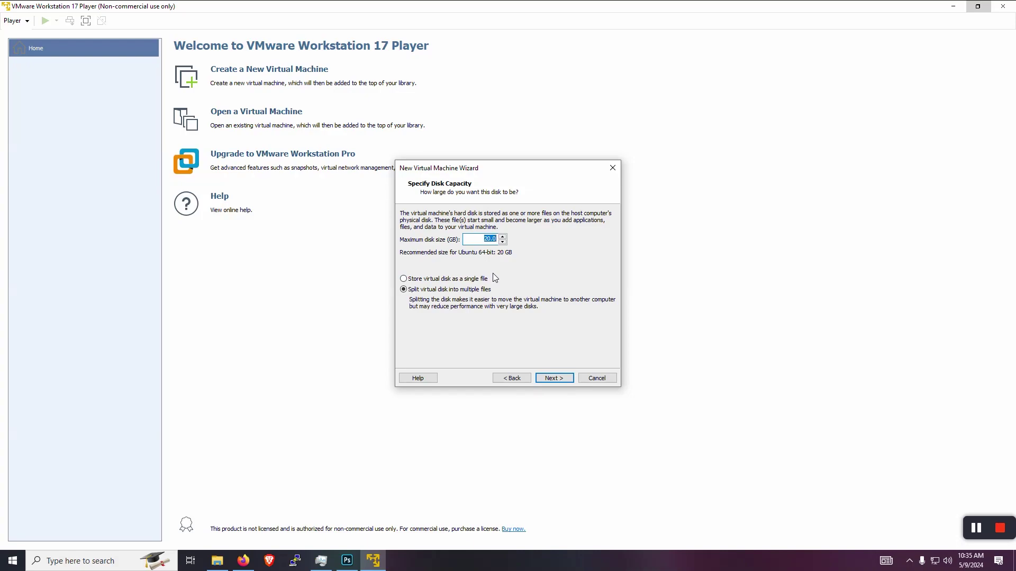
type("50")
left_click(429, 280)
left_click(567, 379)
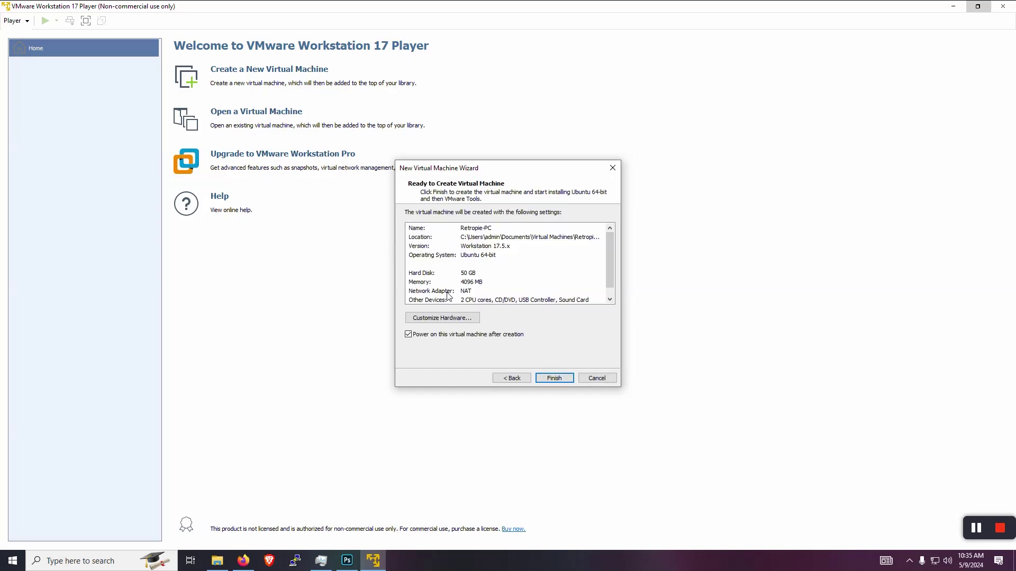
In the hardware settings, raise memory to 6144 MB and enable hardware virtualization for the processors.
left_click(466, 319)
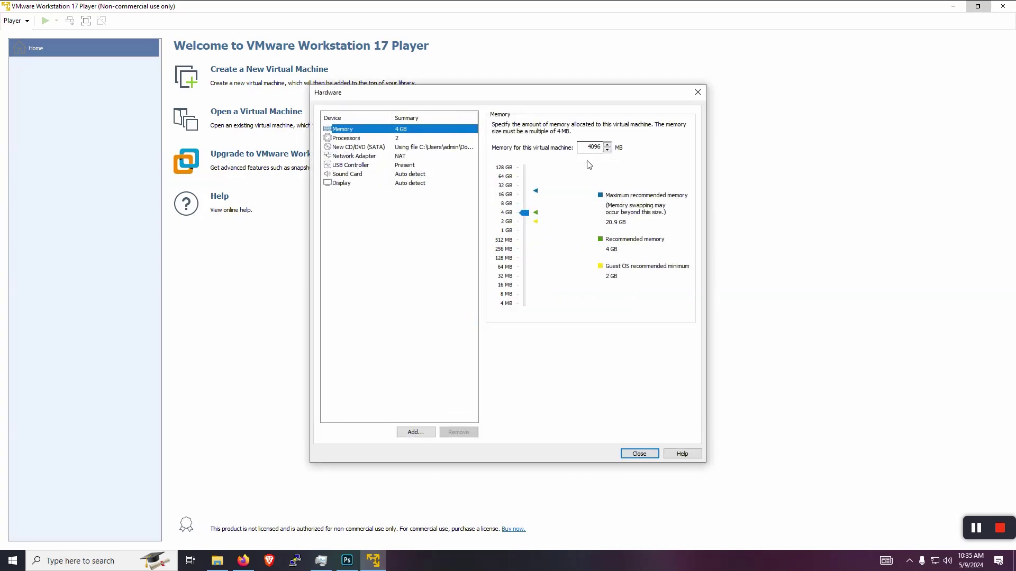
double_click(586, 147)
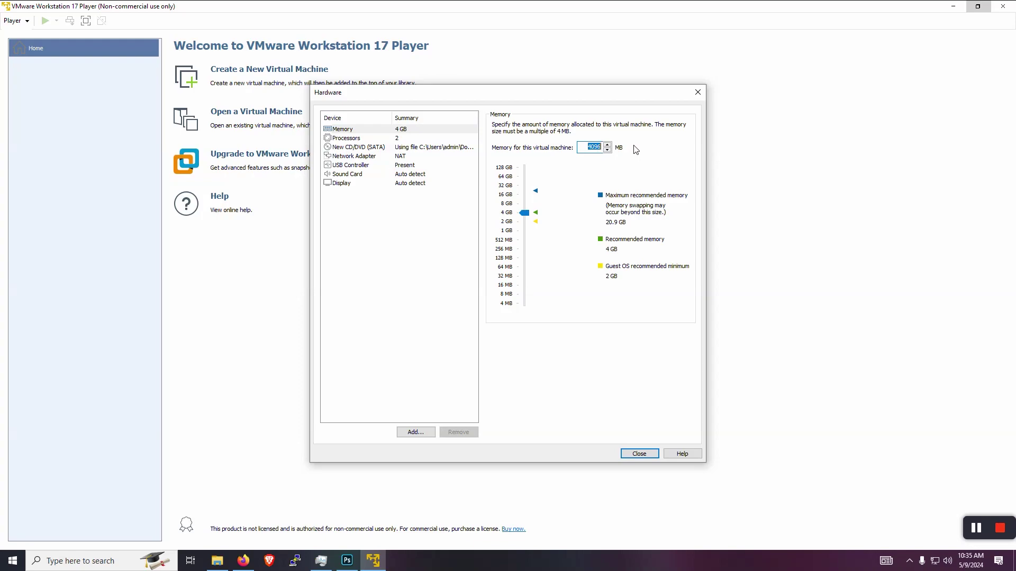
type("6144")
left_click(399, 140)
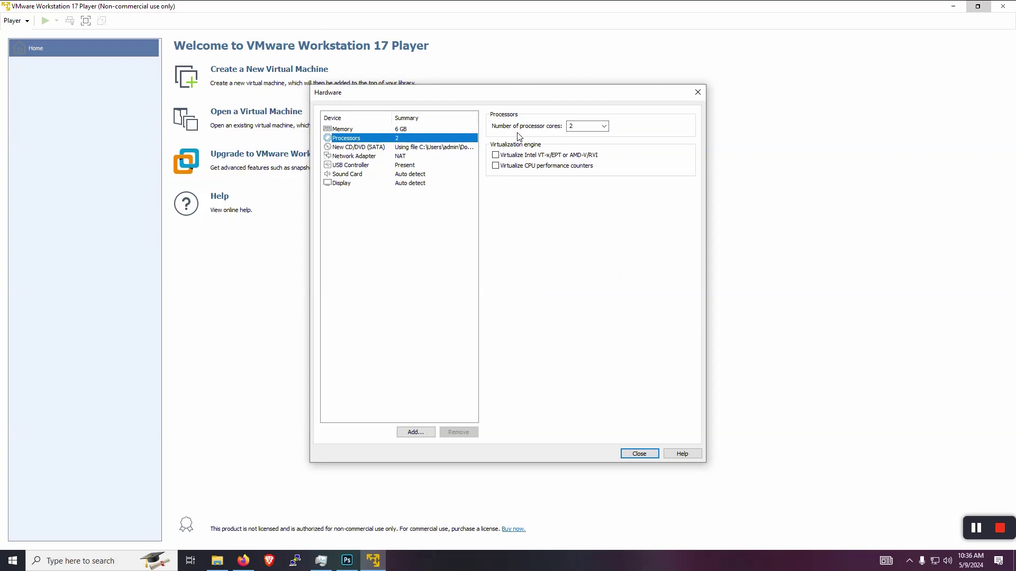
left_click(496, 155)
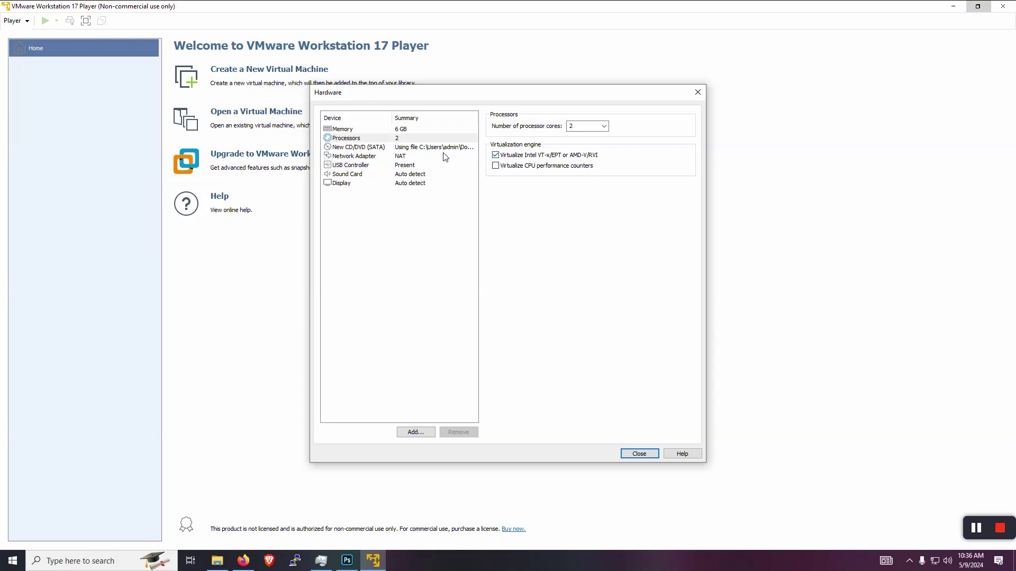
Review the network adapter and USB controller settings, then return to the wizard summary.
left_click(360, 159)
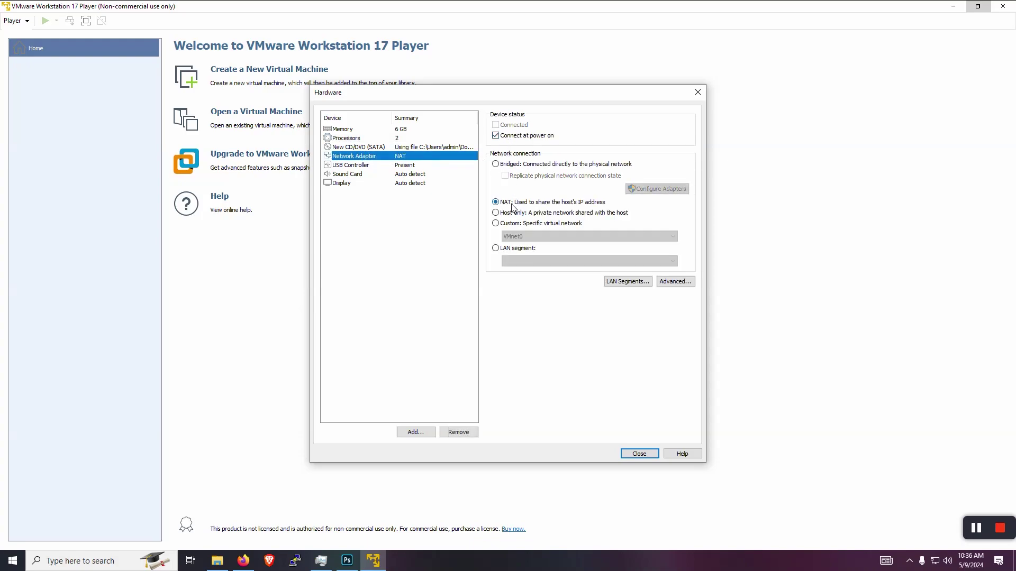
left_click(353, 168)
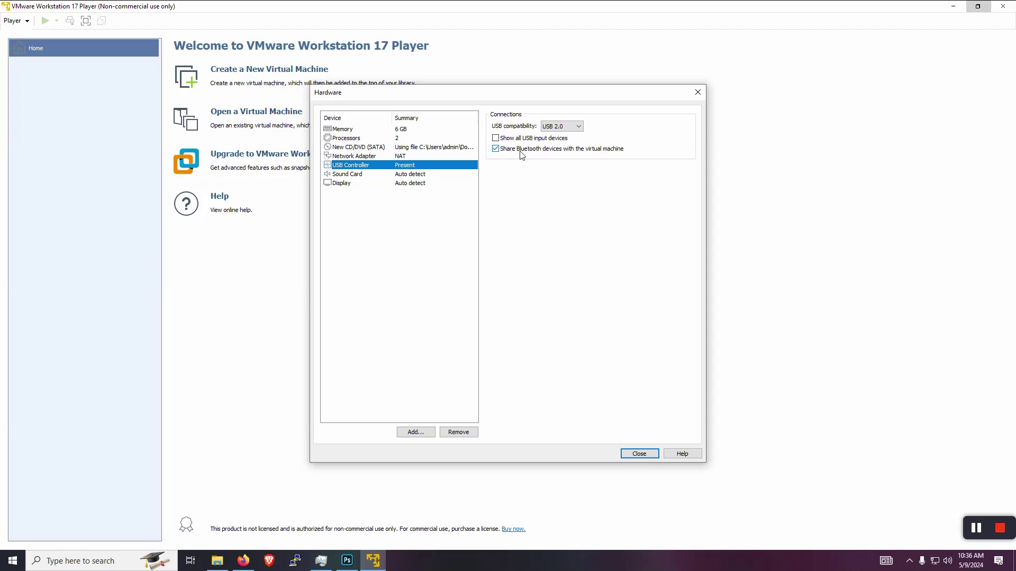
left_click(639, 454)
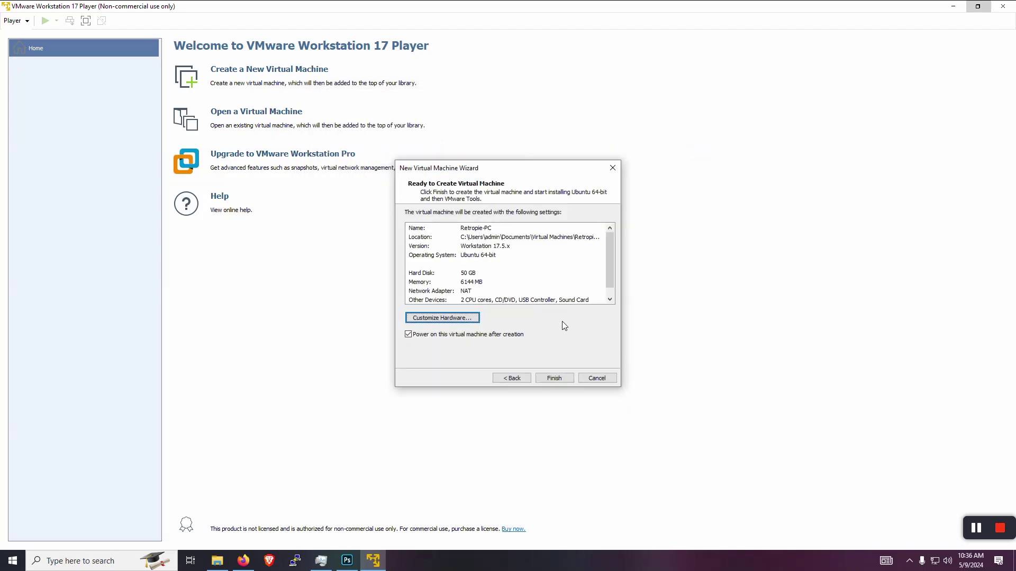
Create Retropie-PC and accept the English (US) keyboard layout once the Ubuntu installer boots.
left_click(554, 379)
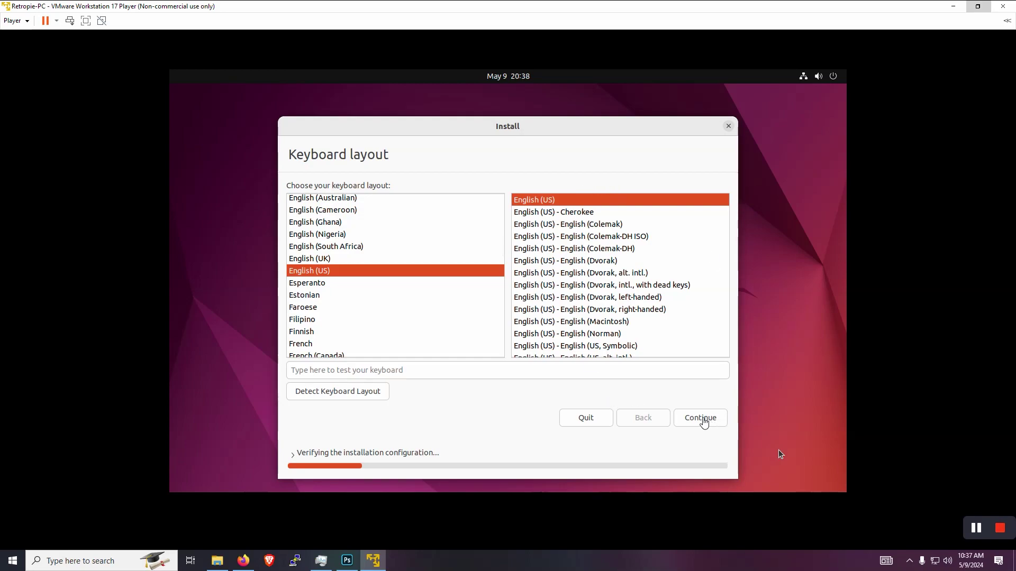
left_click(703, 419)
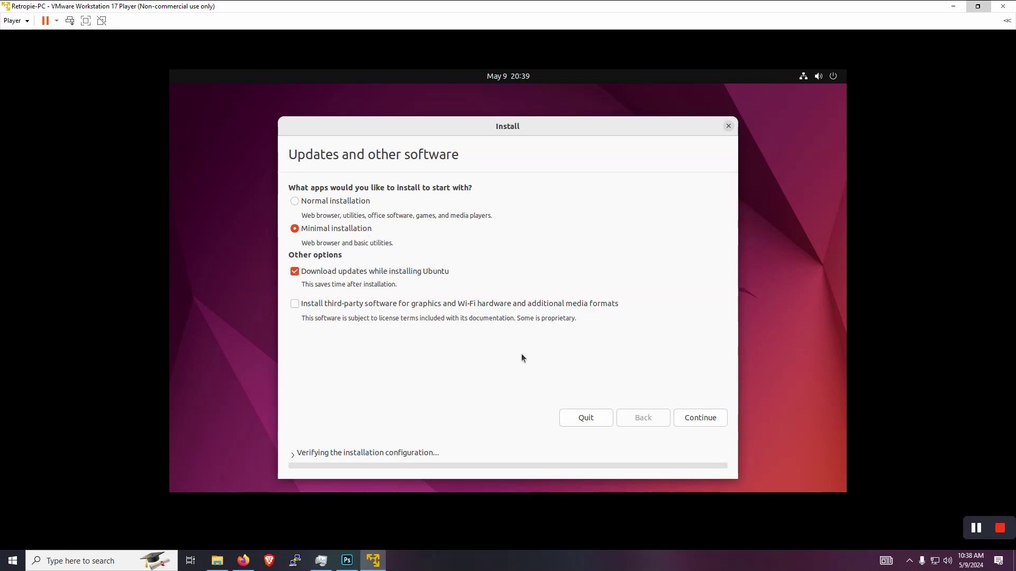
Keep Minimal installation, erase the disk and install Ubuntu, then accept Honolulu as the location.
left_click(707, 418)
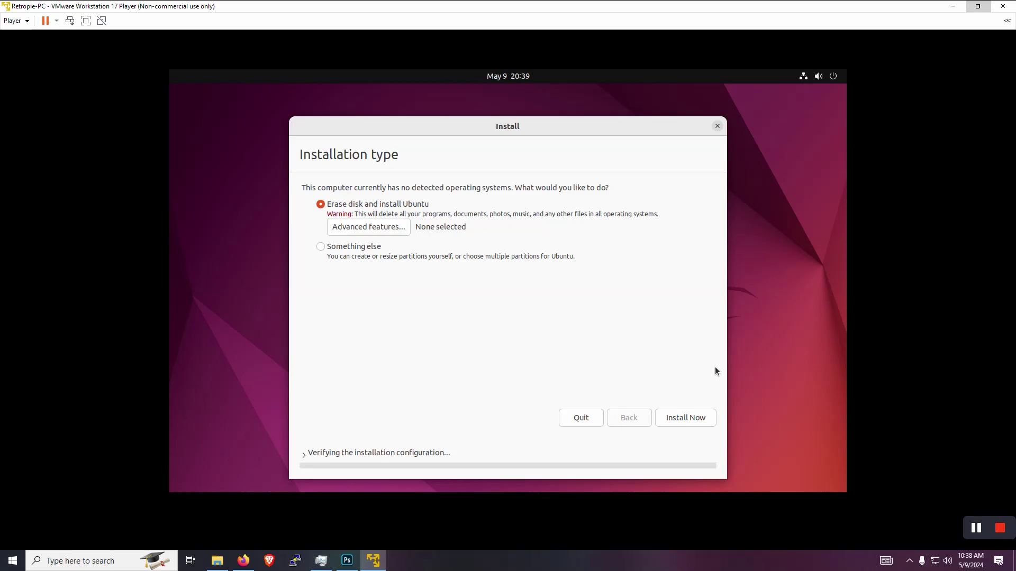
left_click(673, 420)
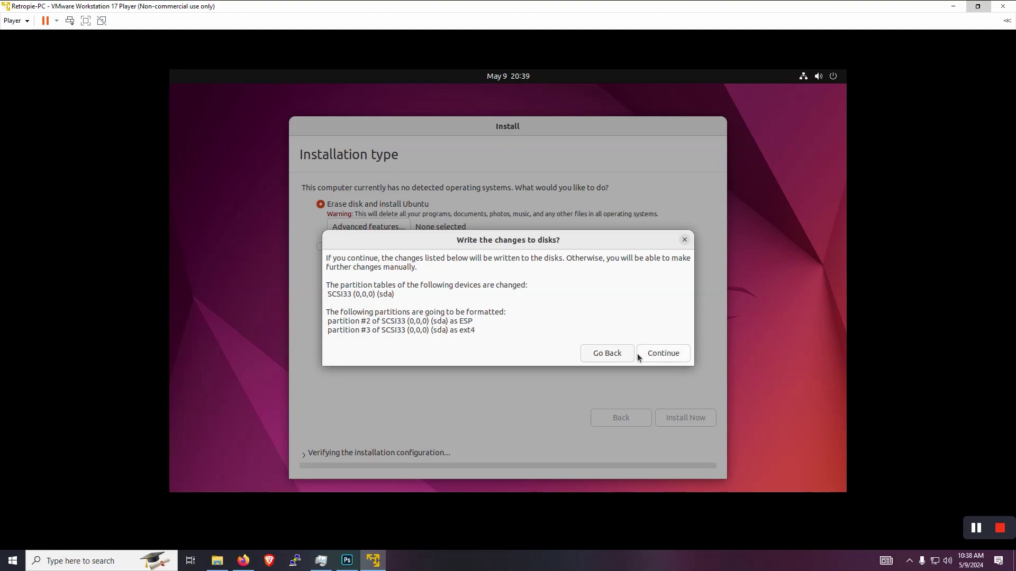
left_click(638, 353)
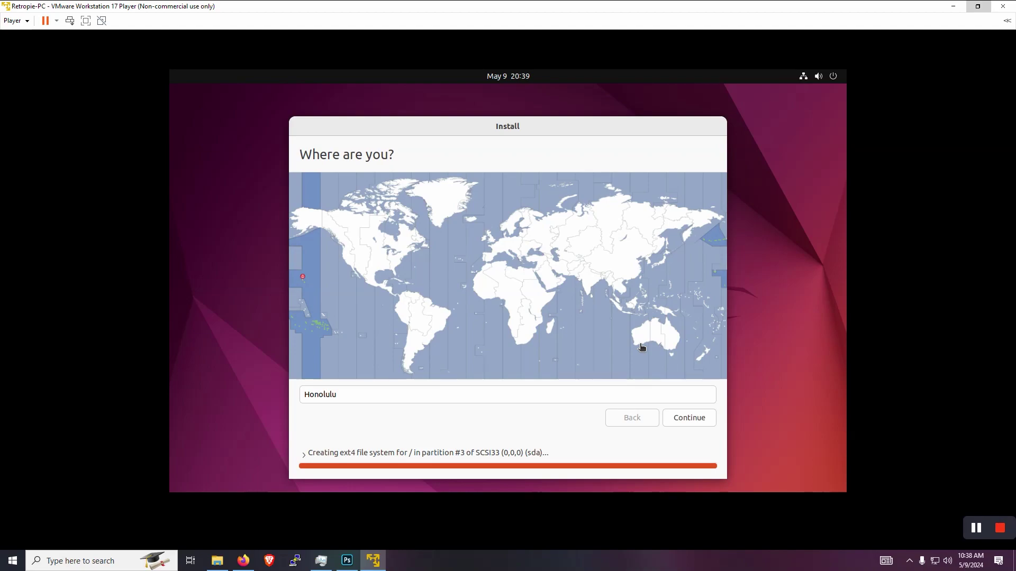
left_click(683, 417)
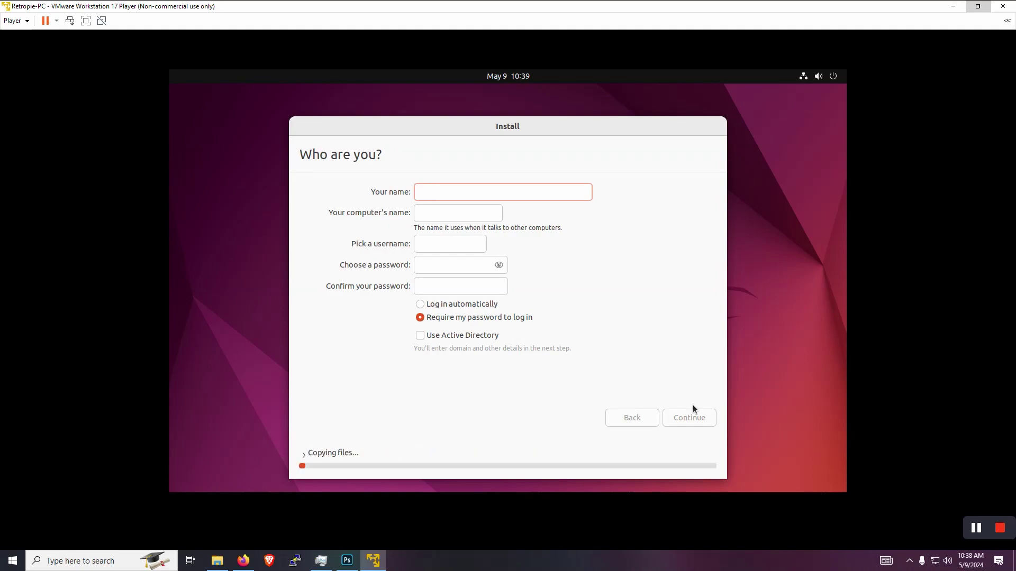
Enter the name retropie, computer name retropie-pc, an account password, and enable automatic login.
type("retropie")
key("Tab")
type("ret")
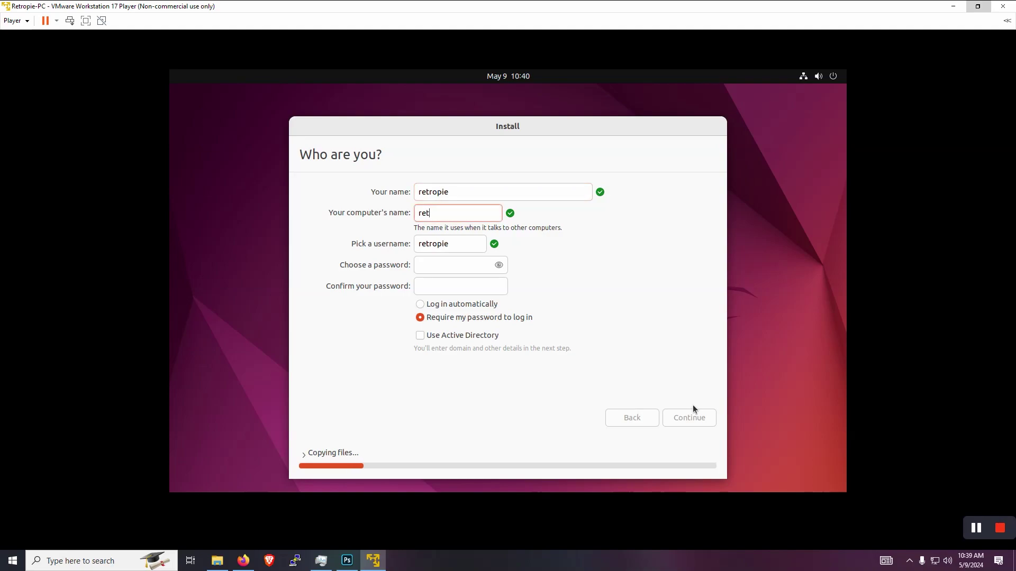
type("ropie-pc")
key("Tab")
key("Tab")
type("retropie")
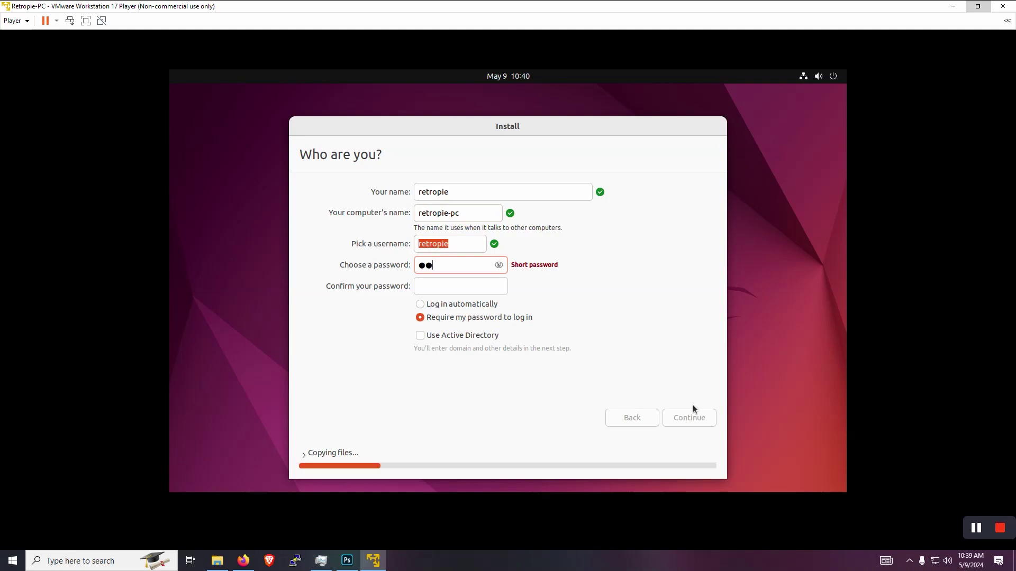
key("Tab")
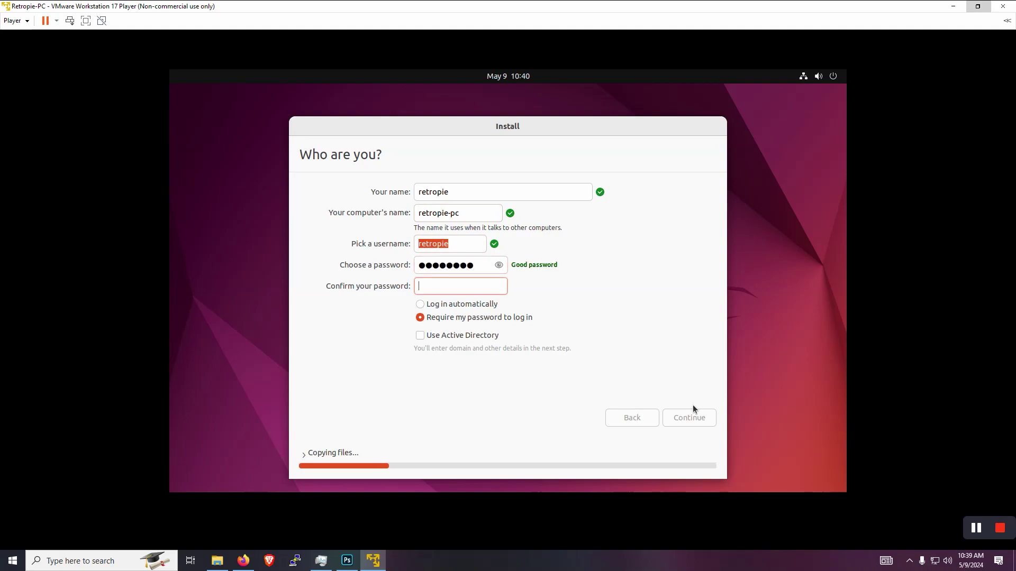
type("retropie")
left_click(437, 303)
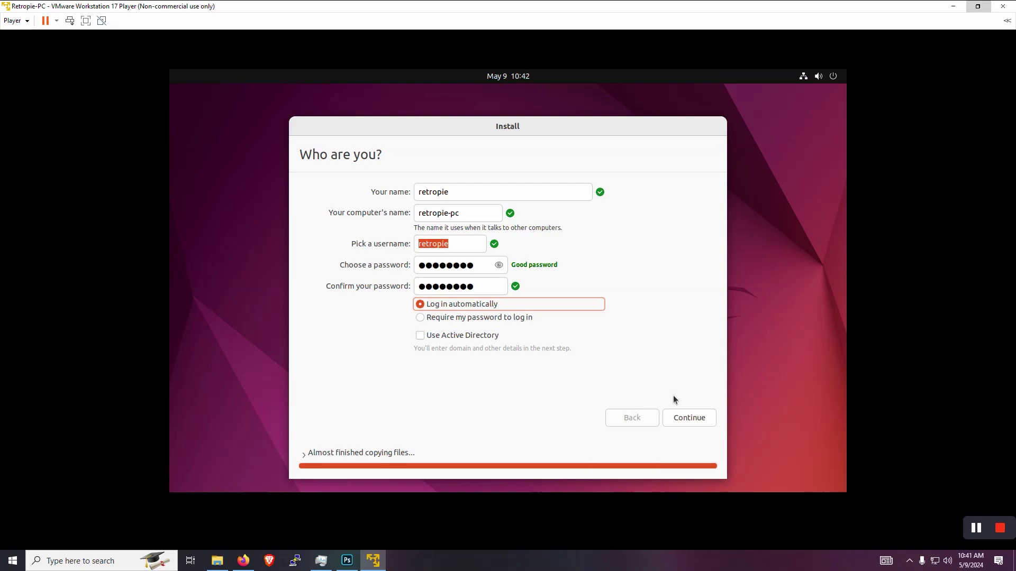
Submit the account details, let Ubuntu finish installing, then restart into the new system.
left_click(681, 418)
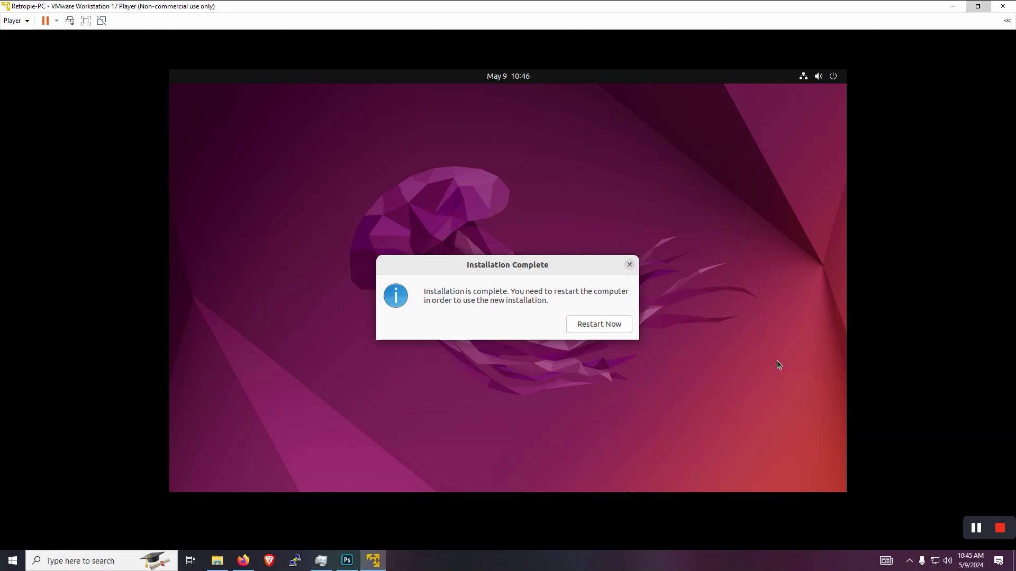
left_click(618, 326)
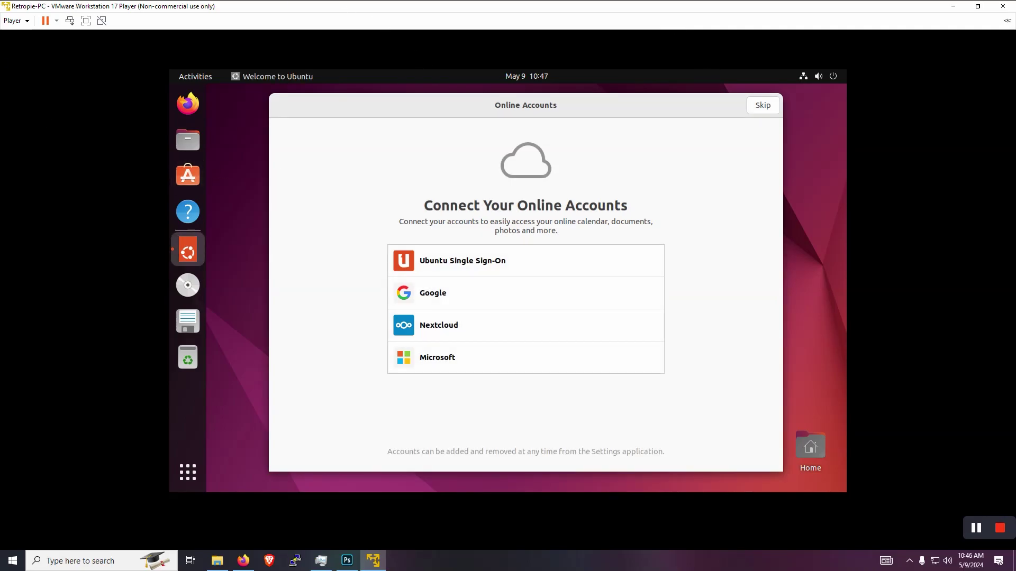
Skip the Online Accounts welcome page and bring up the installed applications list.
left_click(763, 104)
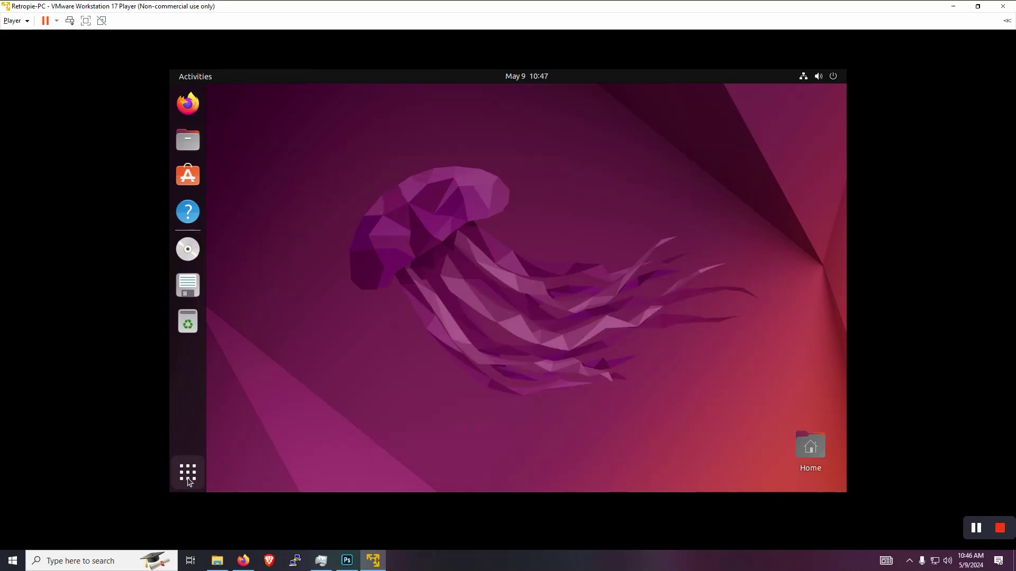
left_click(187, 477)
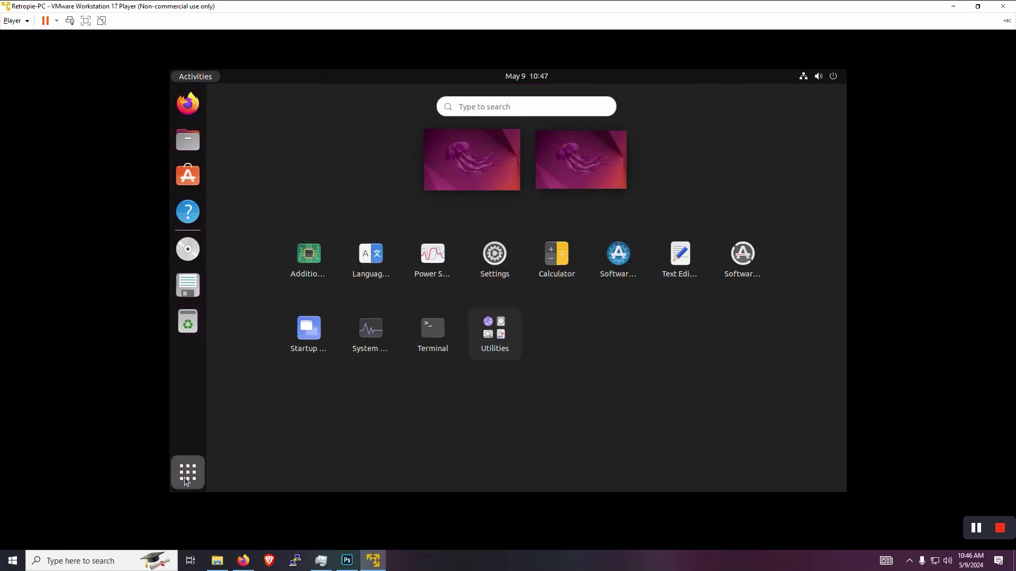
Launch Terminal and choose Remind Me Later for the 64.2 MB software updates.
left_click(433, 331)
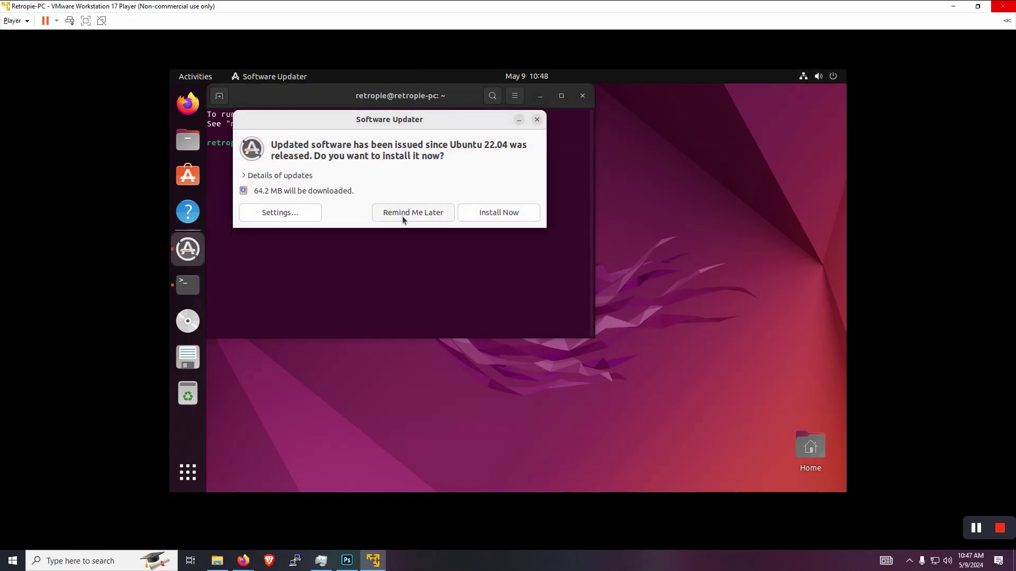
left_click(402, 213)
Run 'sudo apt update && sudo apt upgrade' in the terminal and confirm the upgrades with y.
right_click(356, 150)
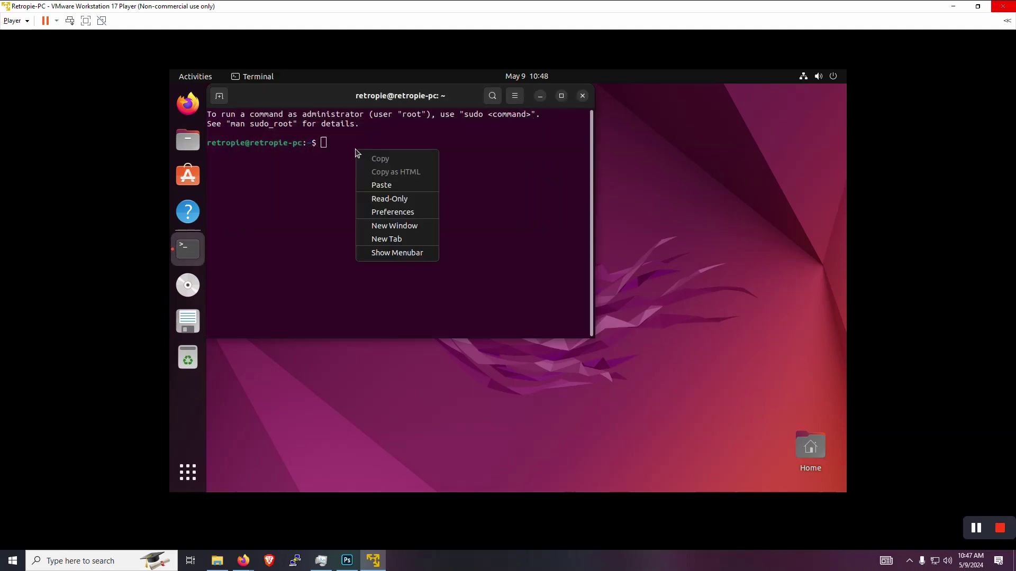
left_click(380, 185)
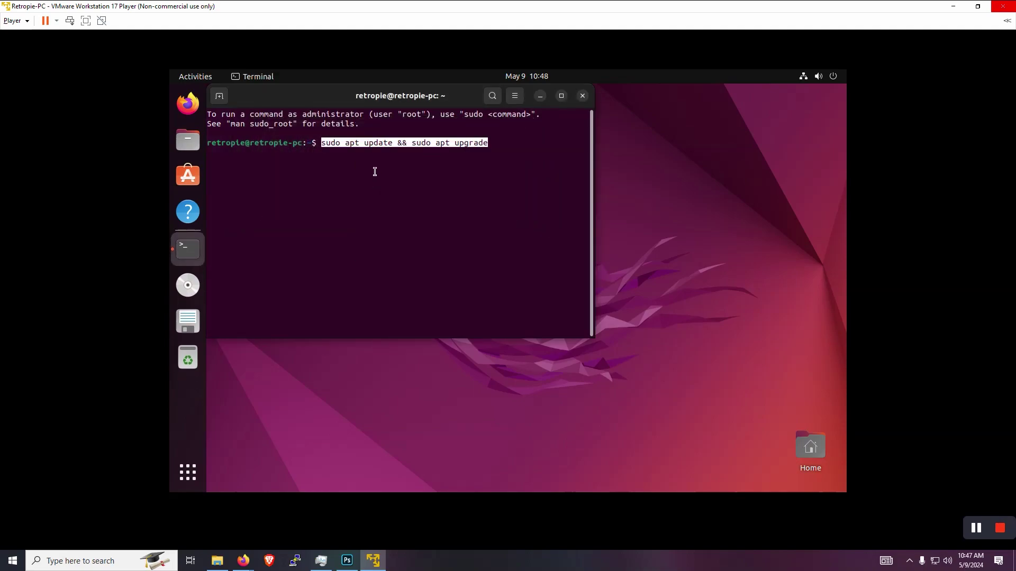
key("End")
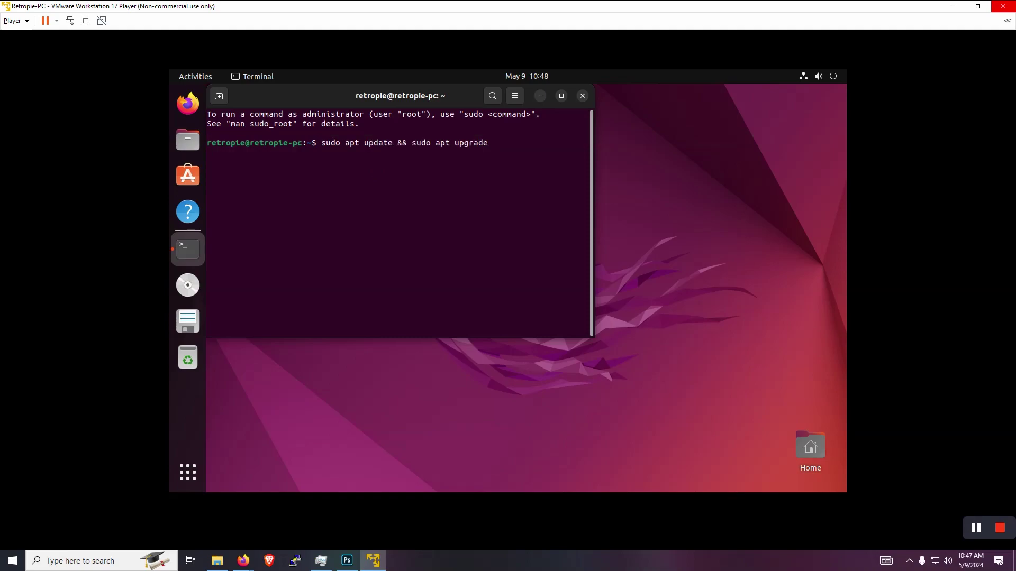
key("Return")
key("Return")
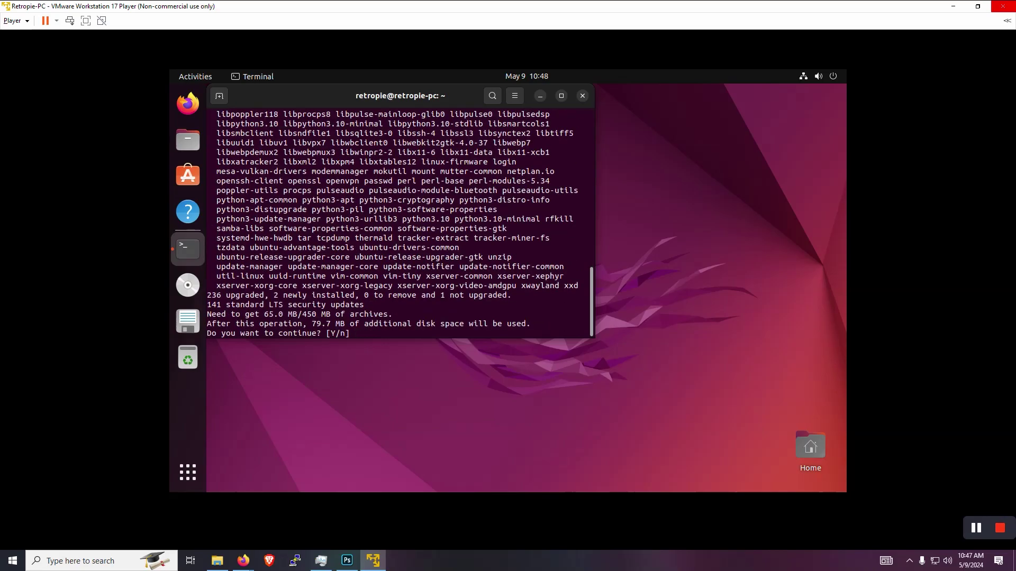
type("y")
key("Return")
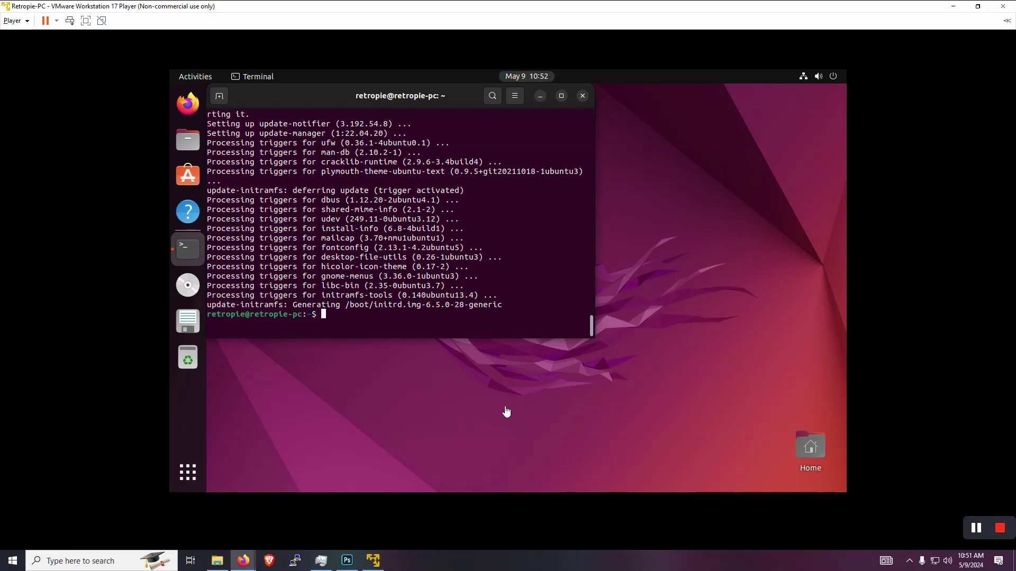
Paste and run the apt install command for git, dialog, unzip and xmlstarlet.
right_click(433, 317)
left_click(456, 353)
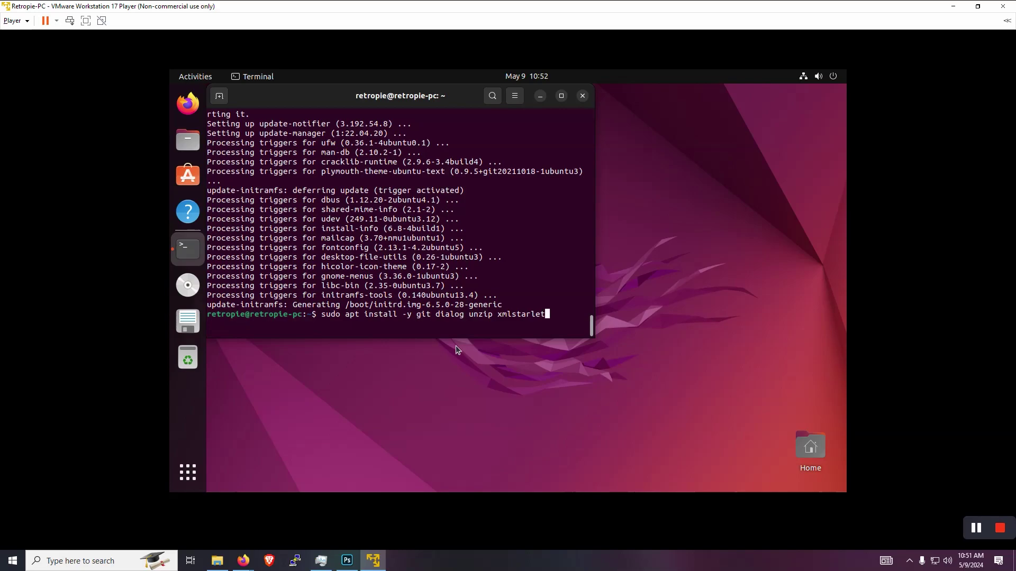
key("Return")
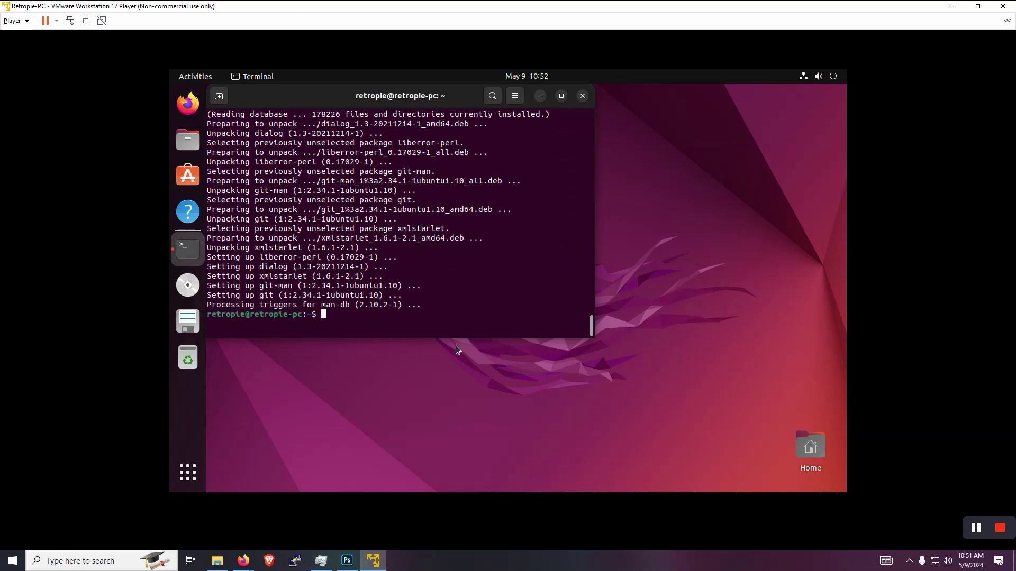
Paste and run the git clone command for the RetroPie-Setup repository.
scroll(481, 239, "up", 10)
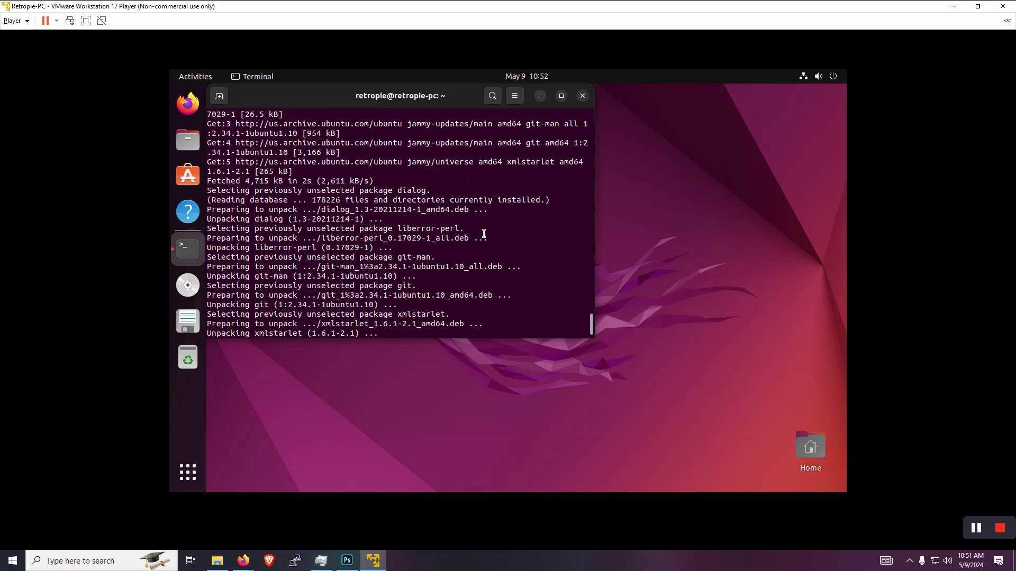
scroll(483, 234, "up", 20)
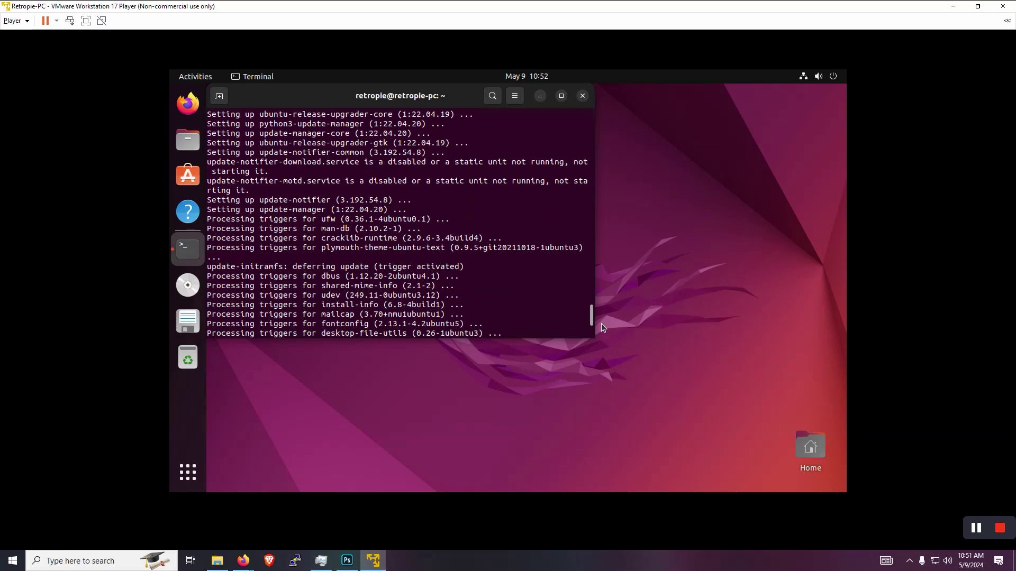
mouse_move(591, 312)
left_mouse_down()
mouse_move(597, 280)
mouse_move(595, 321)
left_mouse_up()
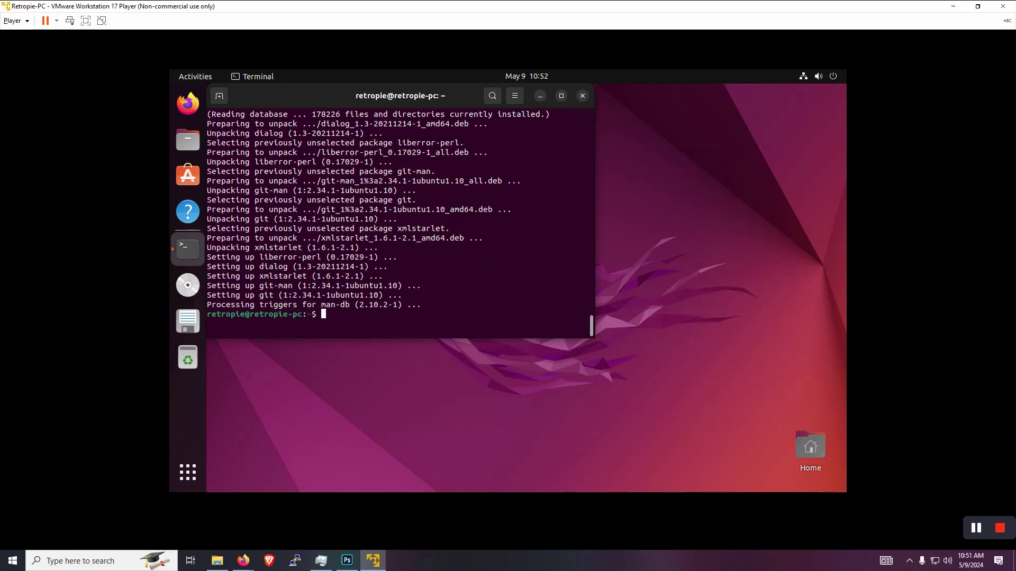
key("alt+Tab")
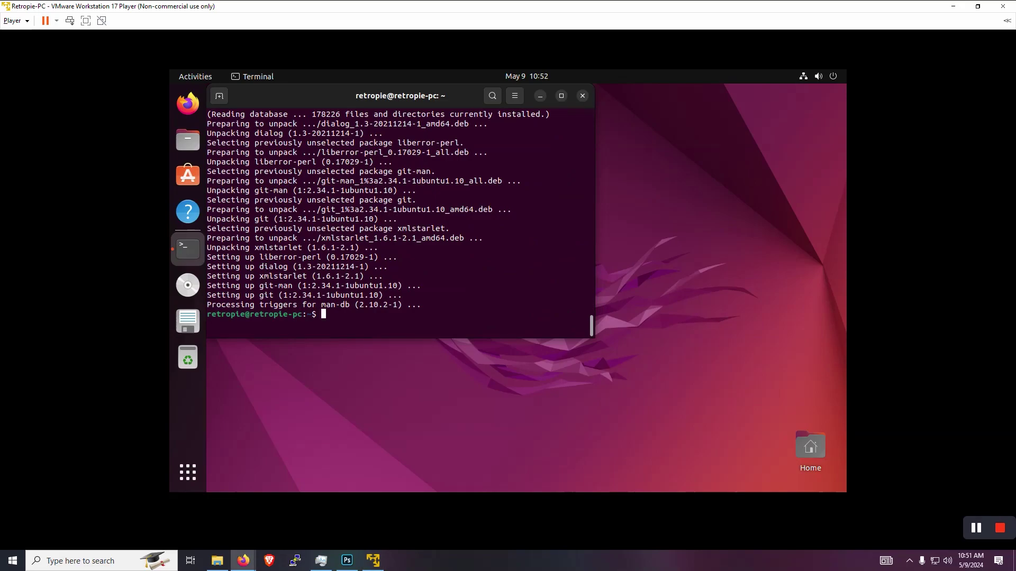
left_click(456, 321)
right_click(455, 316)
left_click(472, 348)
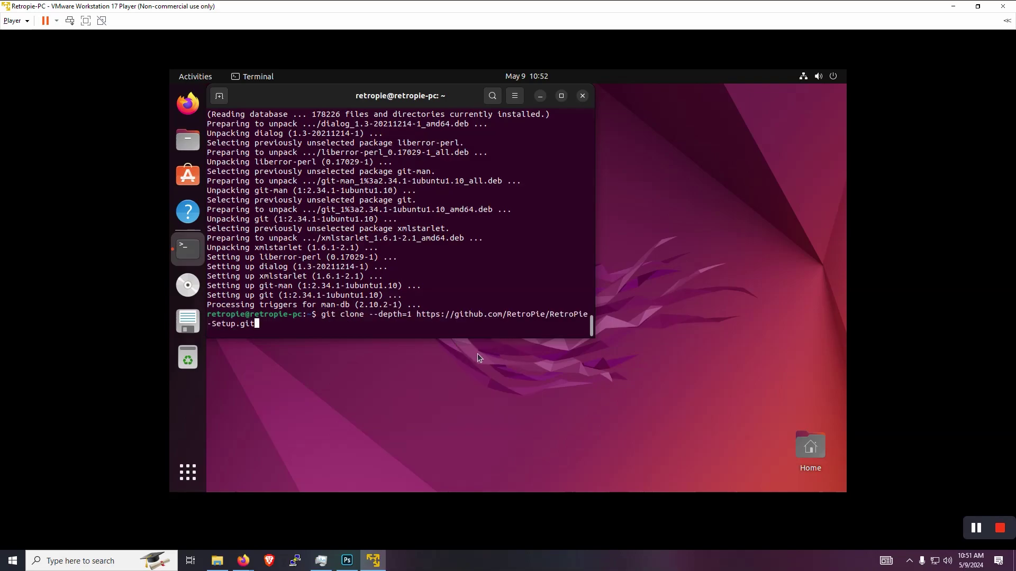
key("Return")
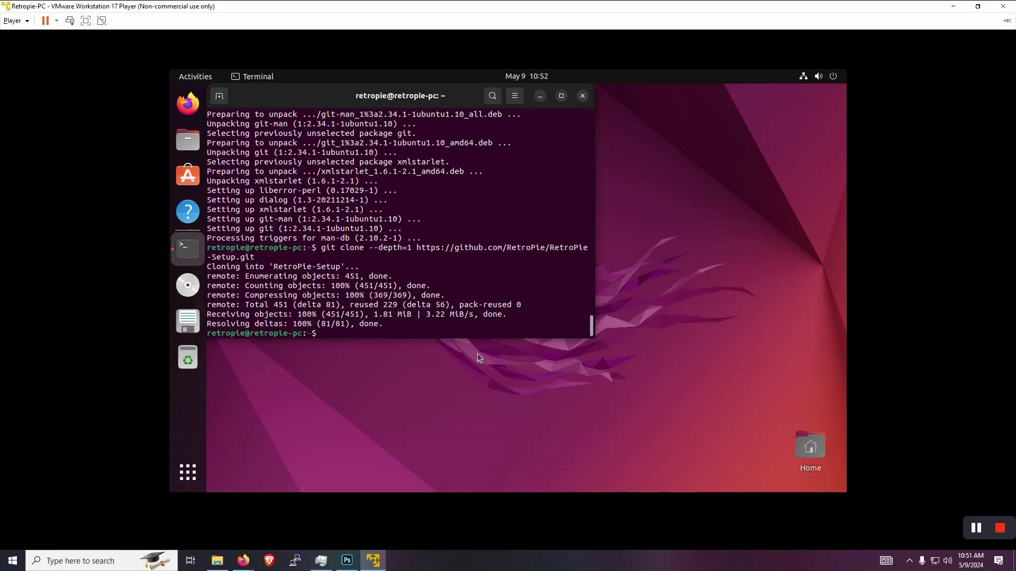
Change into the RetroPie-Setup folder with cd RetroPie-Setup.
type("cd Retropi")
key("BackSpace")
key("BackSpace")
type("Pie-Setup")
key("Return")
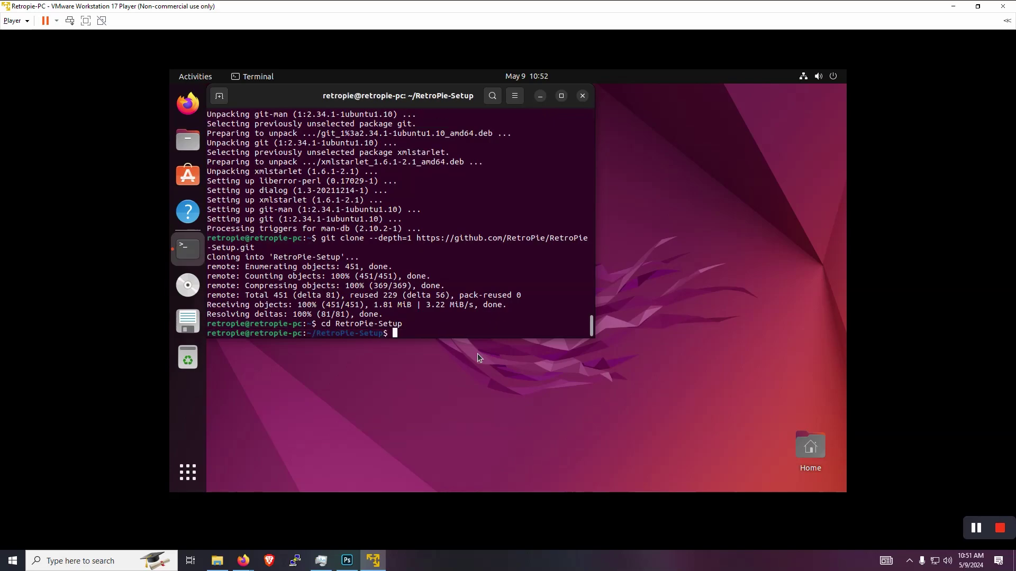
type("sudo ./retro")
Run sudo ./retropie_setup.sh and dismiss the licensing notice with OK.
type("pie_setup.sh")
key("Return")
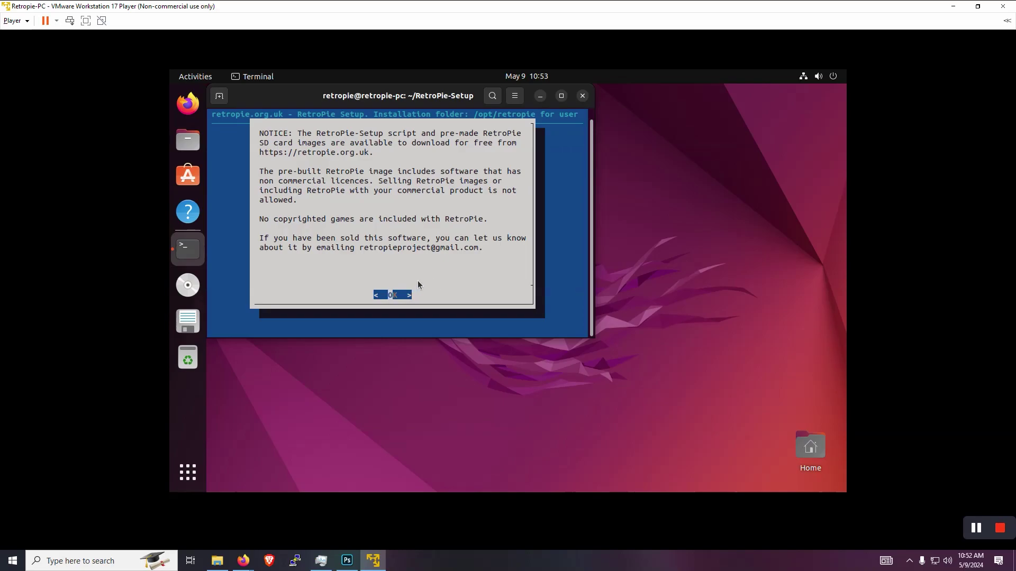
key("Return")
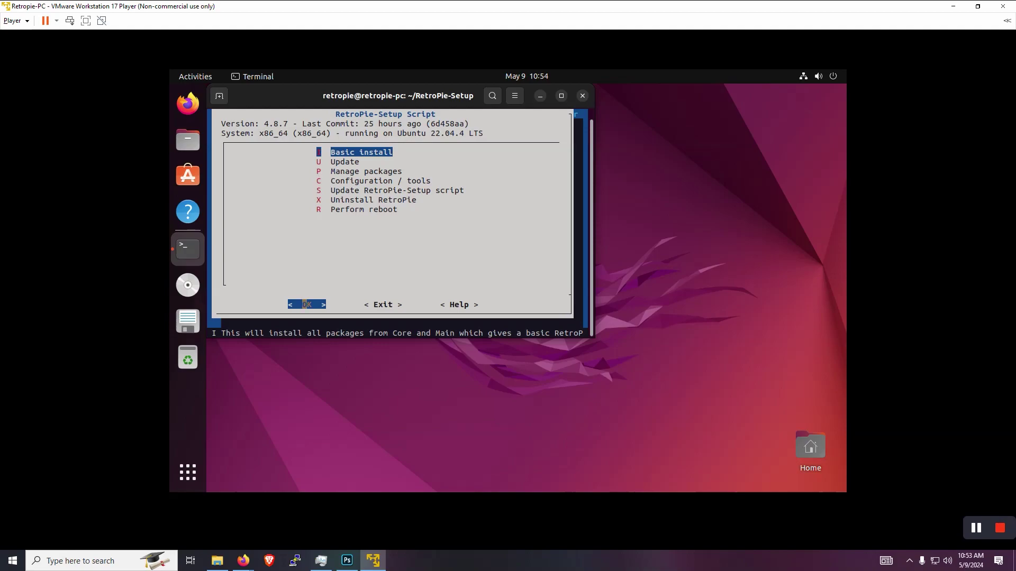
Choose Basic install, confirm Yes to install Core and Main packages, then show all applications.
key("Return")
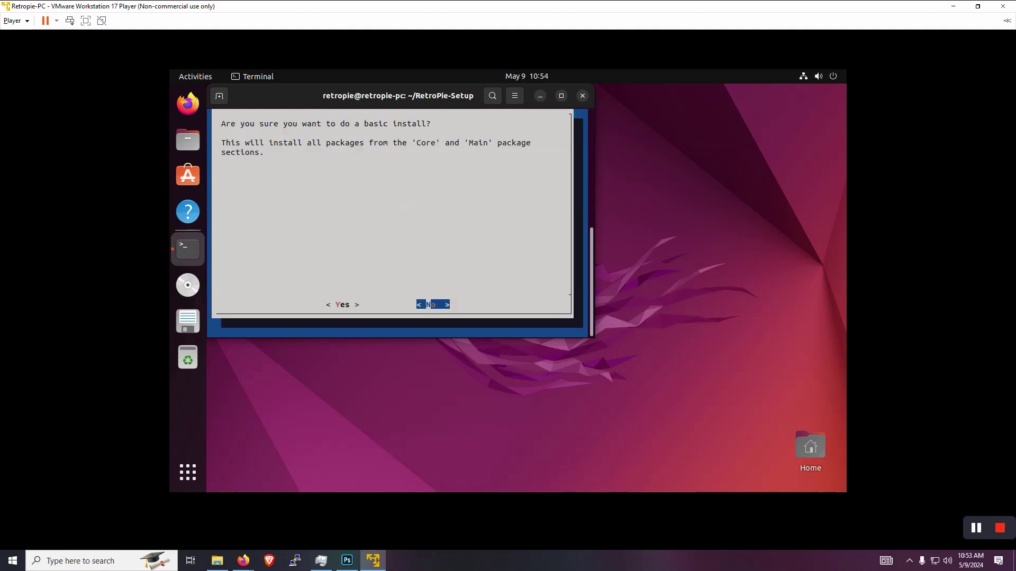
key("Left")
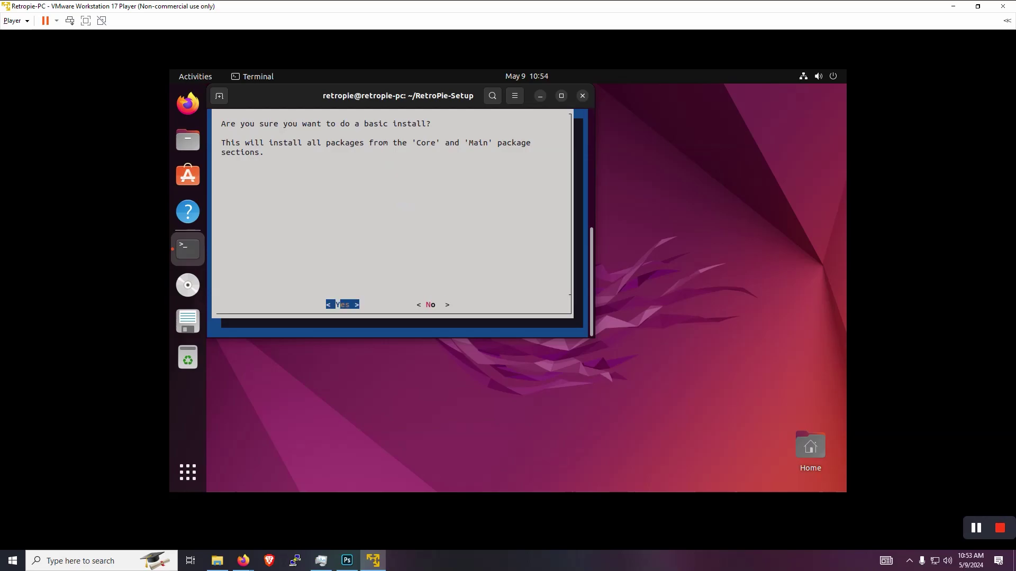
key("Return")
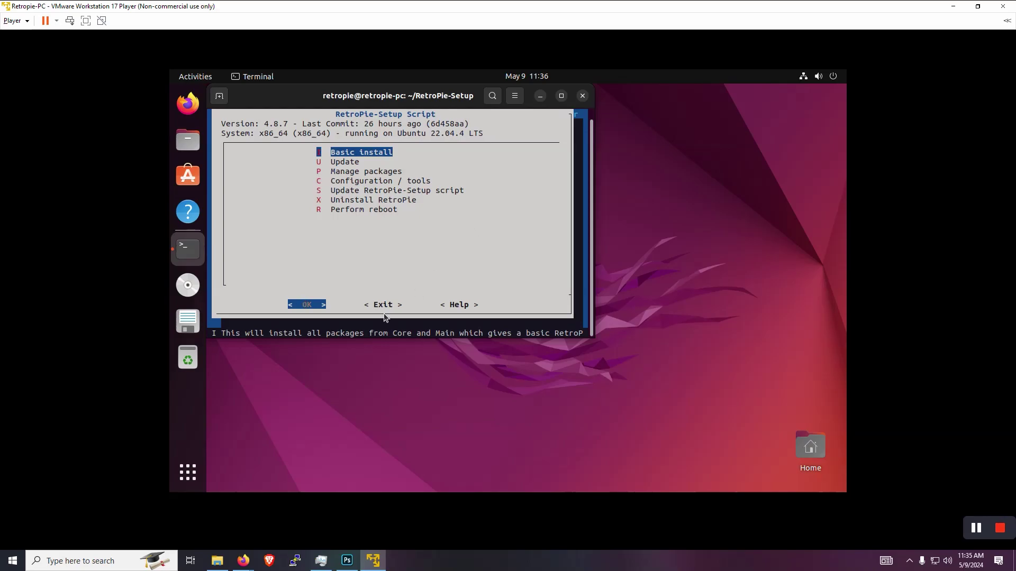
left_click(192, 475)
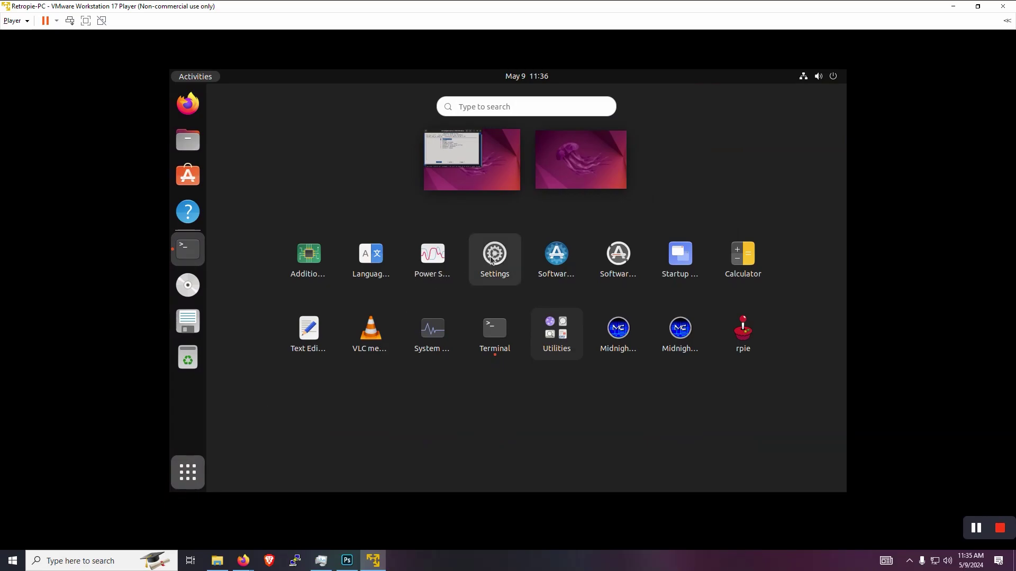
In Settings > Privacy > Screen, set Blank Screen Delay to Never.
left_click(492, 259)
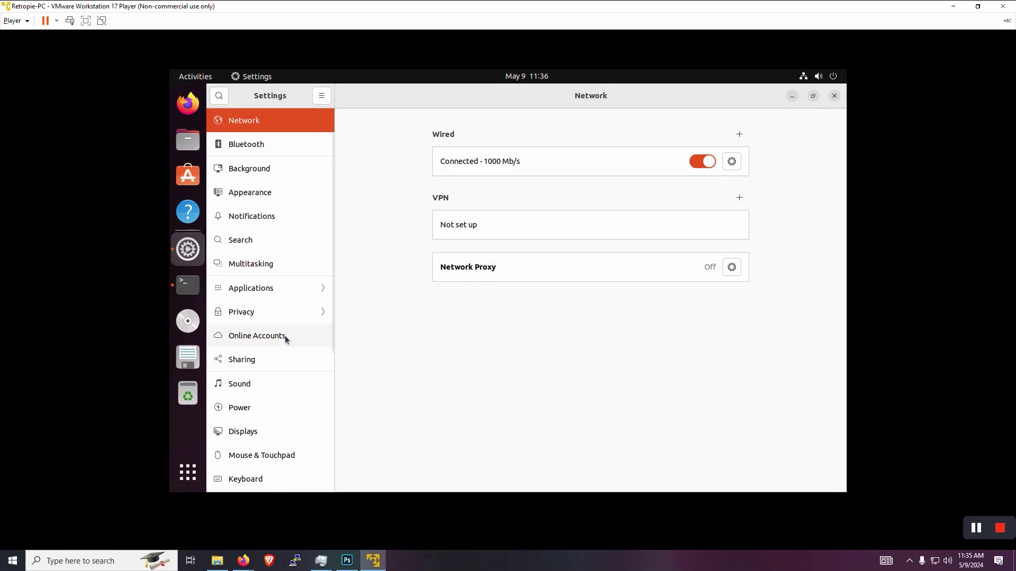
scroll(294, 355, "down", 3)
scroll(296, 362, "down", 4)
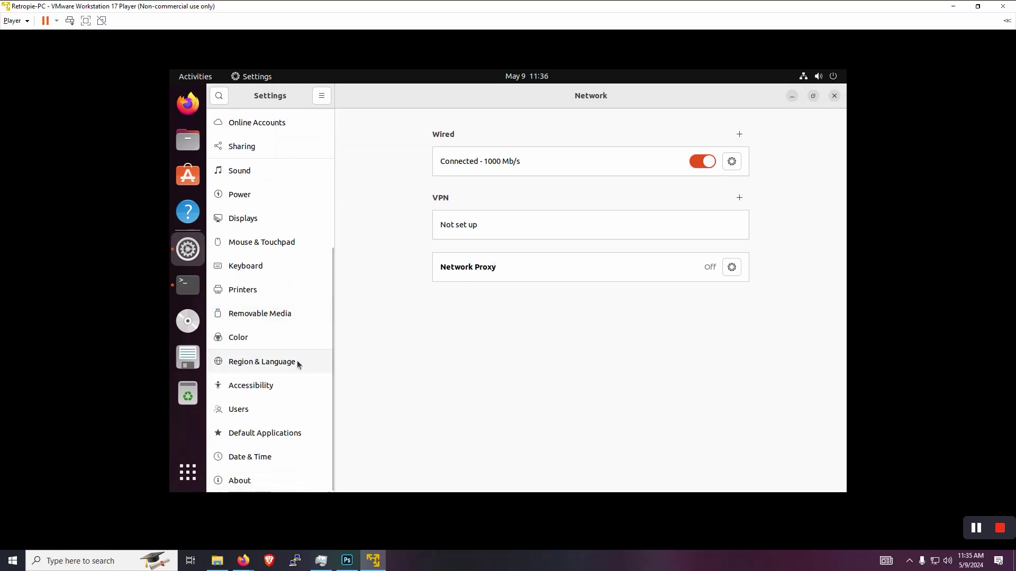
scroll(297, 360, "up", 4)
left_click(256, 184)
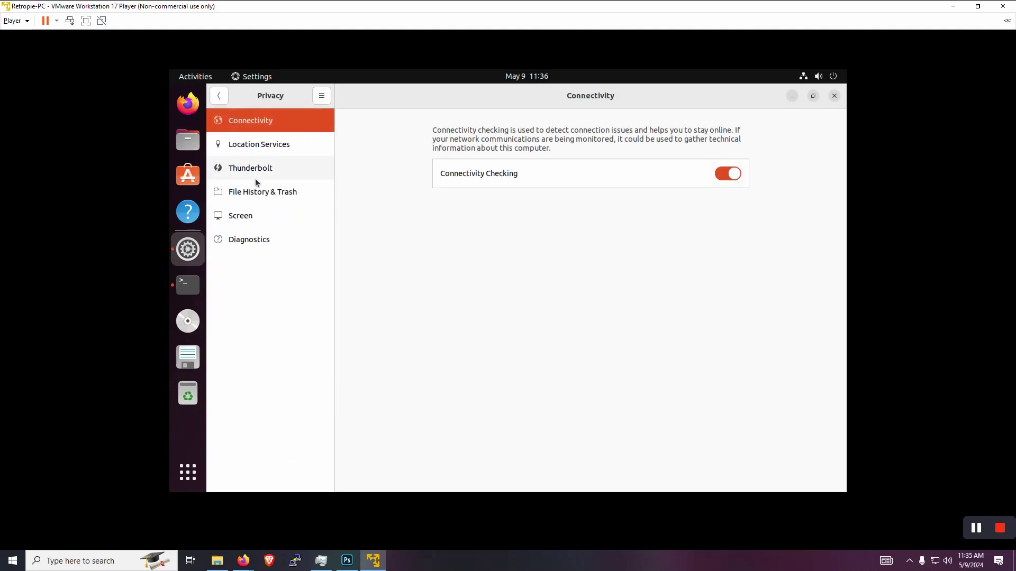
left_click(256, 218)
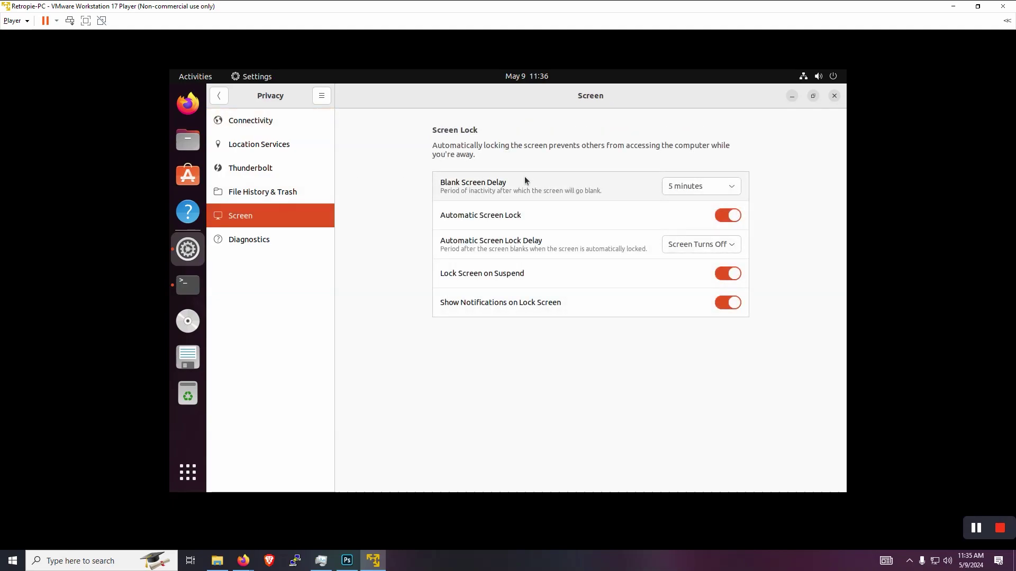
left_click(690, 186)
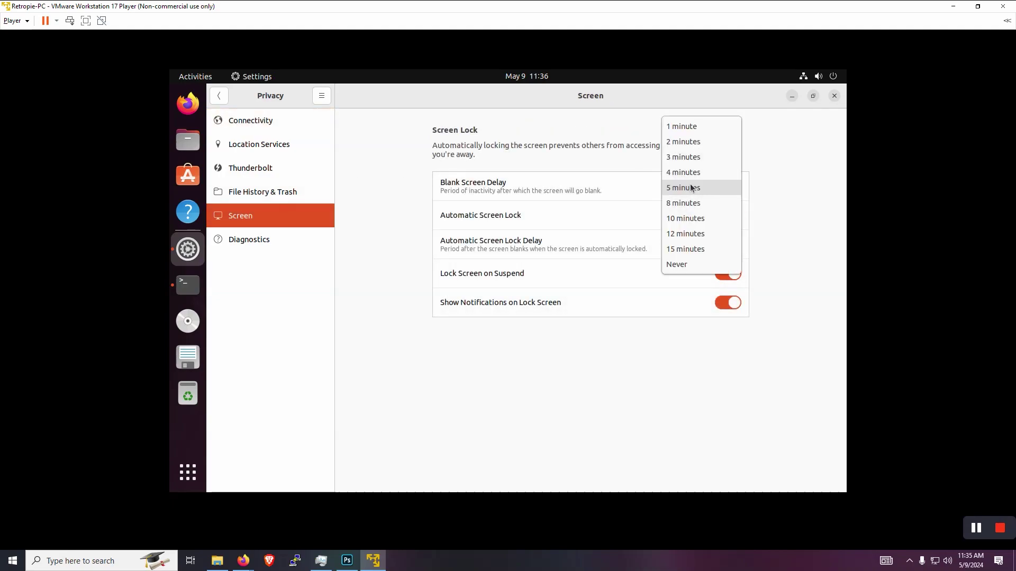
left_click(682, 263)
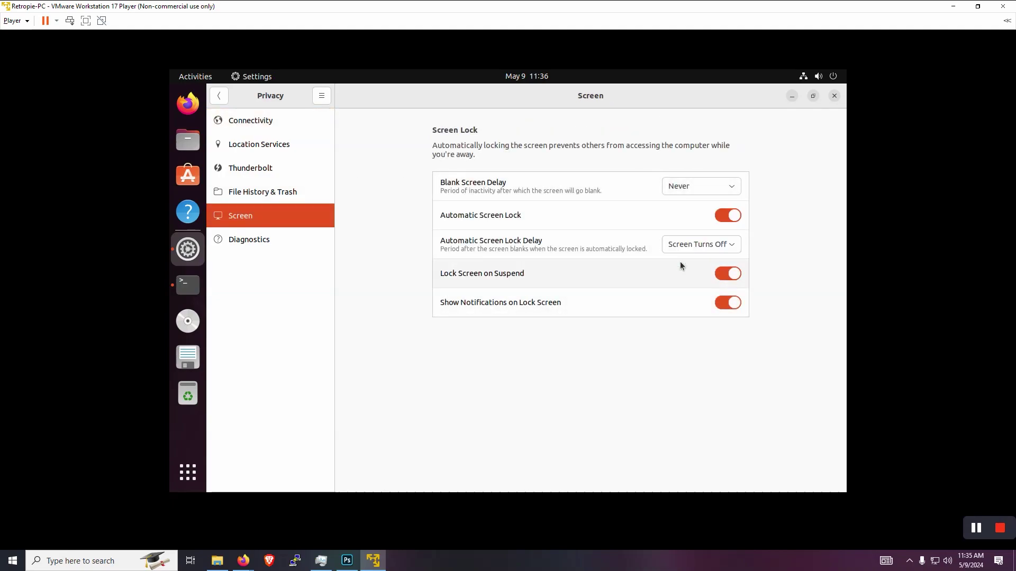
Turn off automatic screen lock, lock on suspend and lock-screen notifications, then close Settings.
left_click(722, 218)
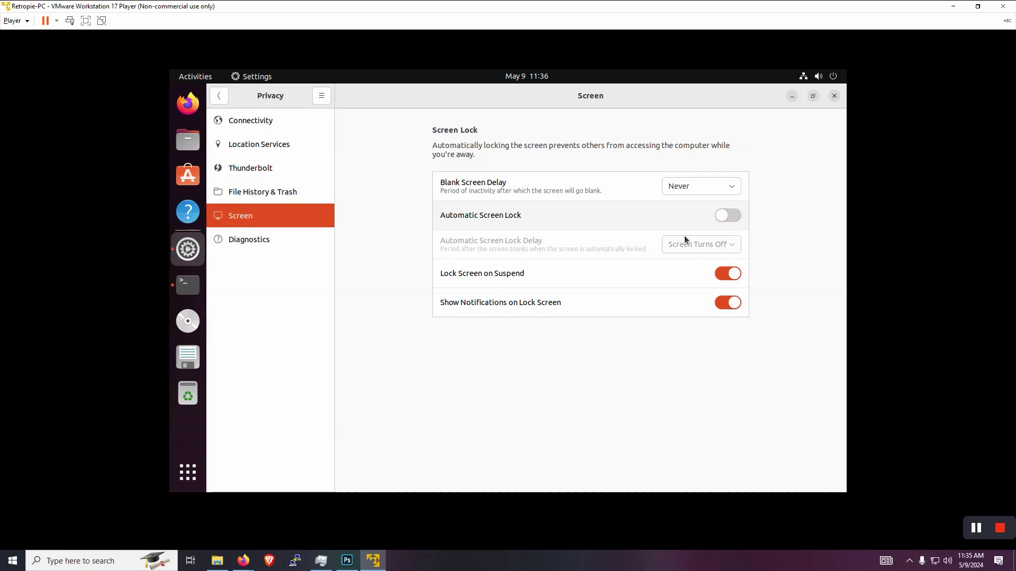
left_click(719, 277)
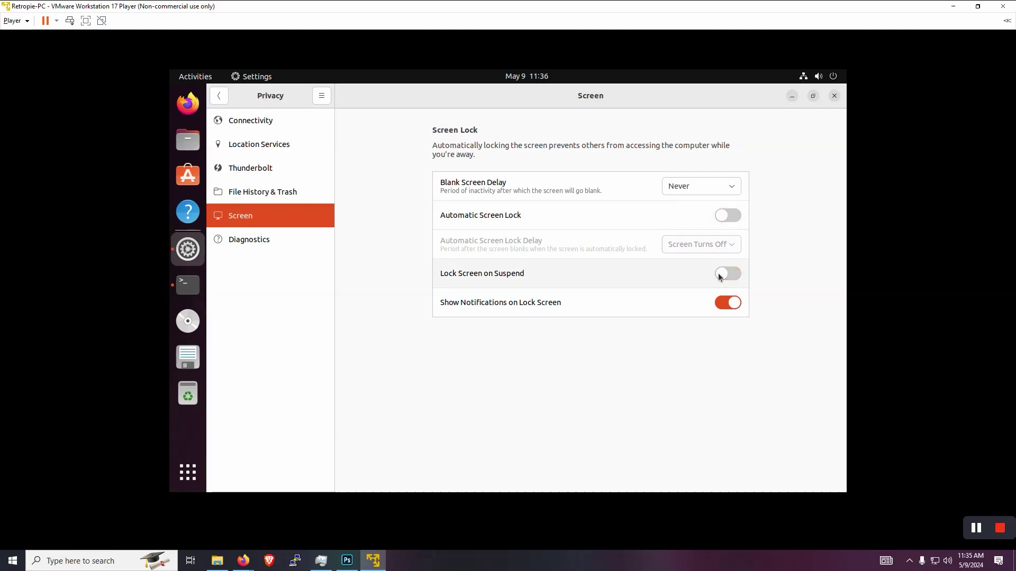
left_click(722, 302)
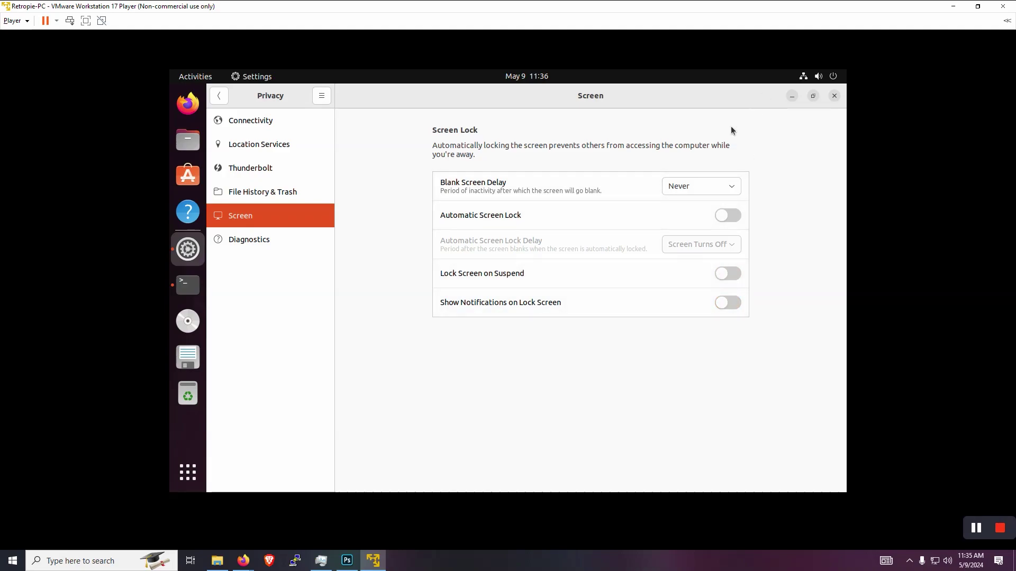
left_click(834, 97)
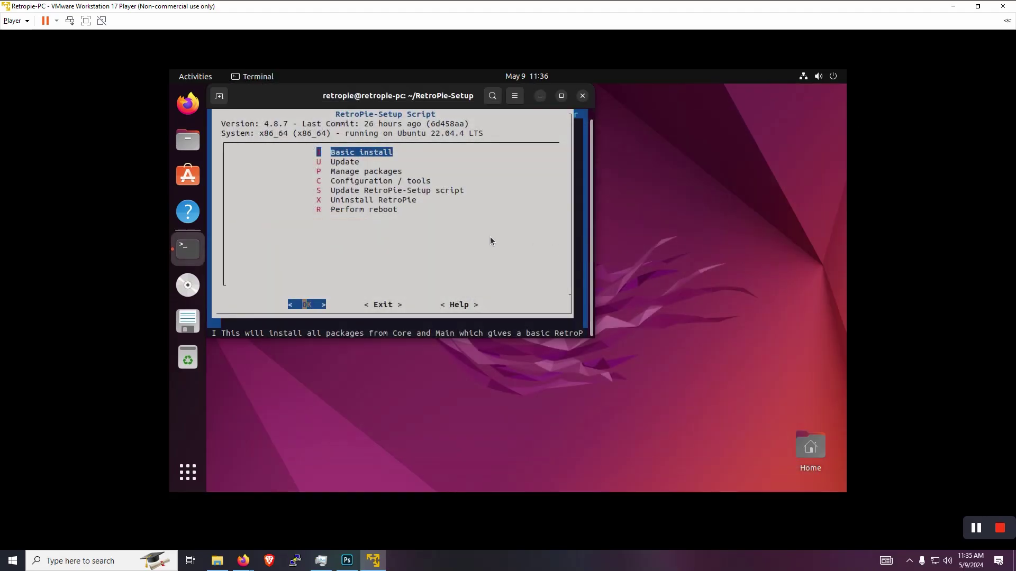
key("Down")
key("Down")
key("Down")
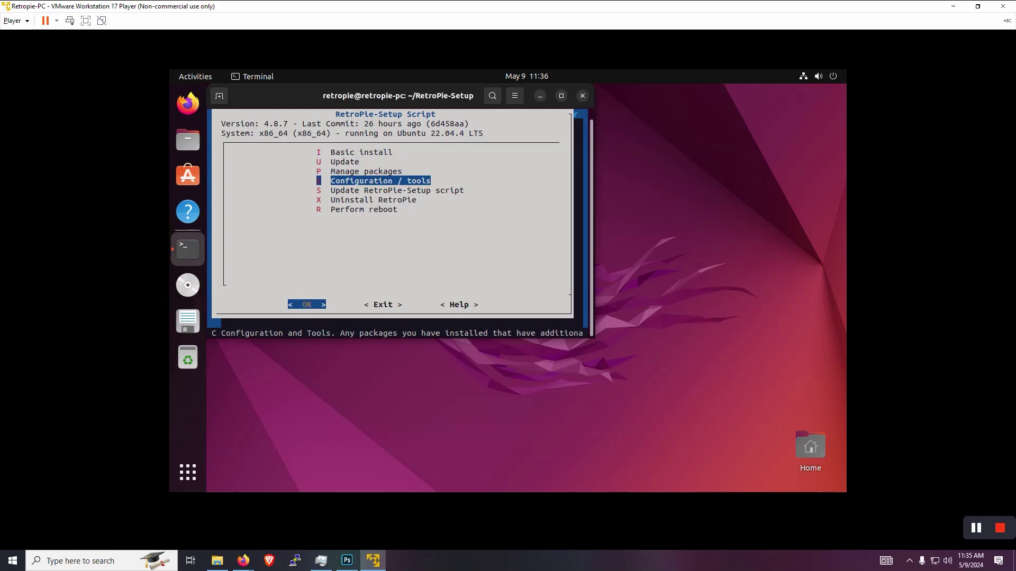
In Configuration / tools, set boot behaviour to autostart EmulationStation after login.
key("Return")
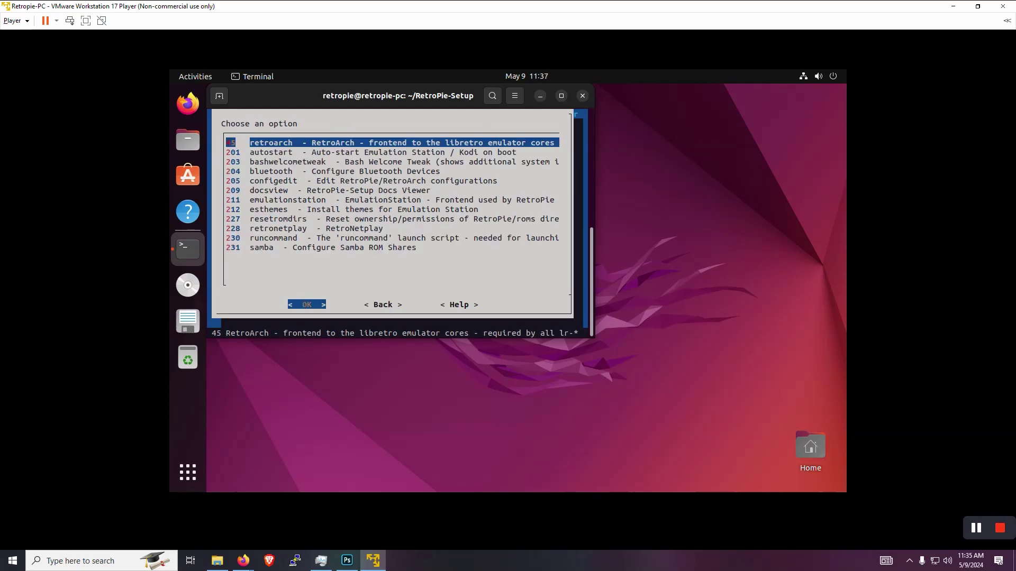
key("Down")
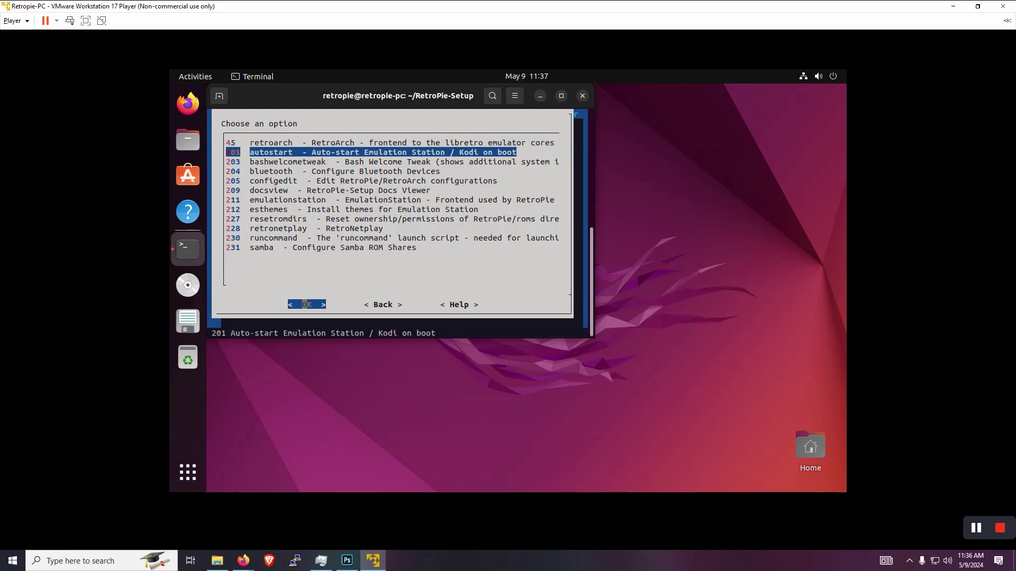
key("Return")
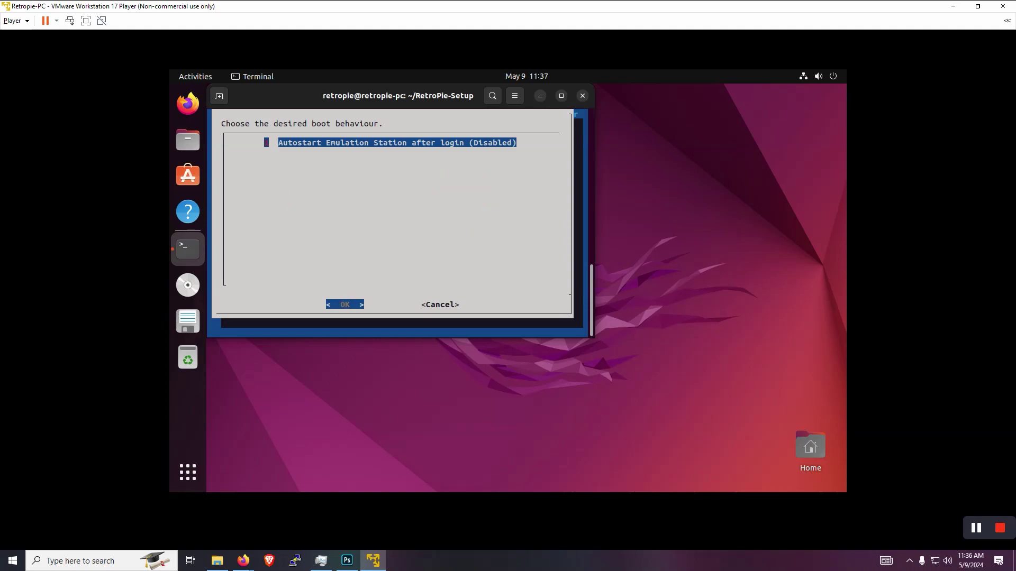
key("Return")
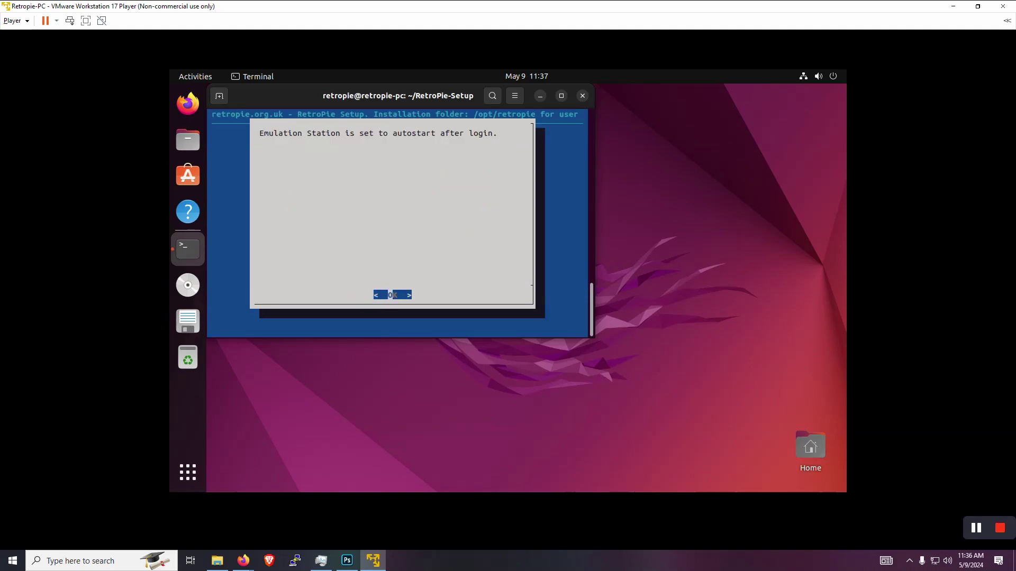
key("Return")
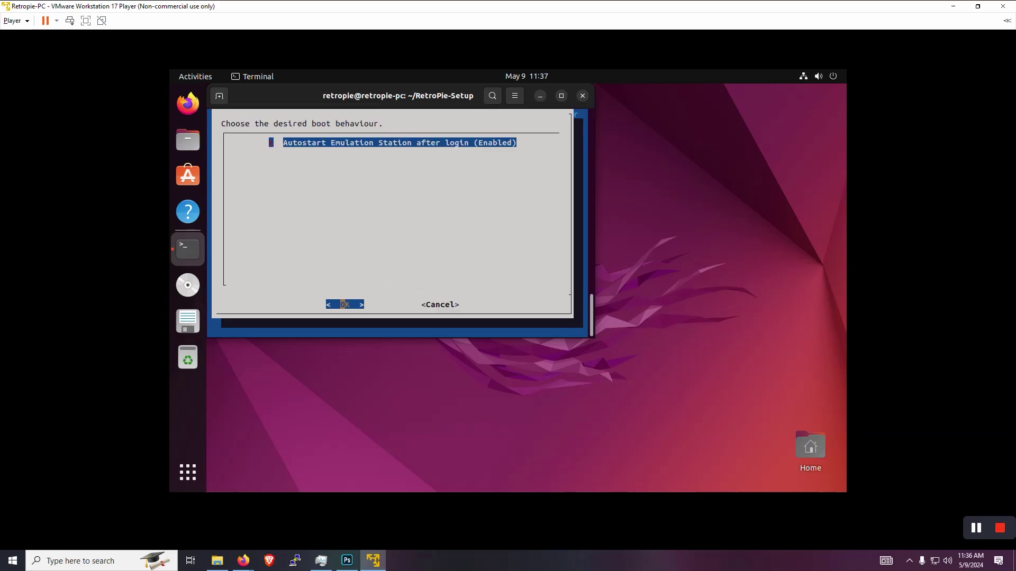
Cancel the boot behaviour dialog and go Back to the RetroPie-Setup main menu.
key("Tab")
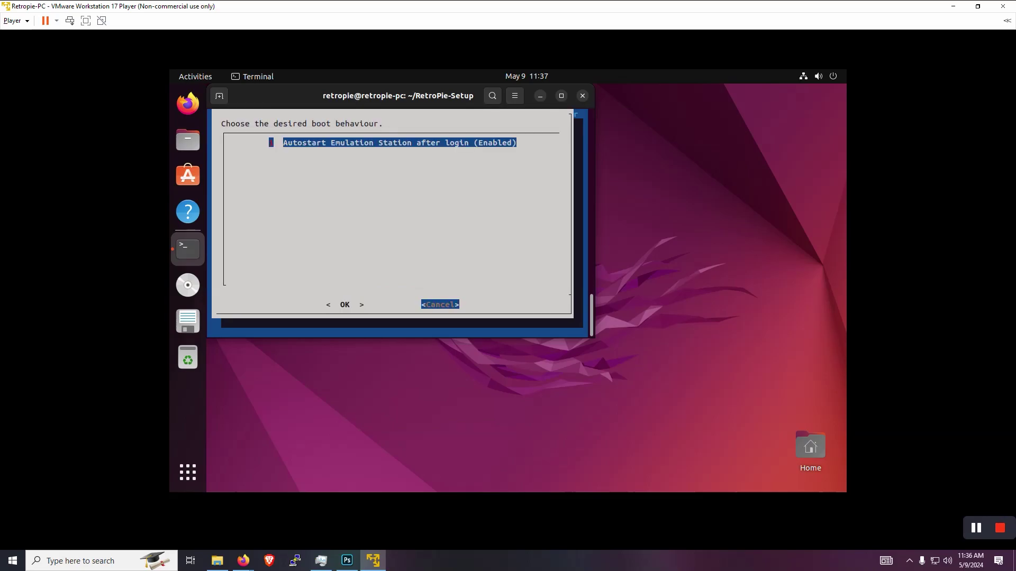
key("Return")
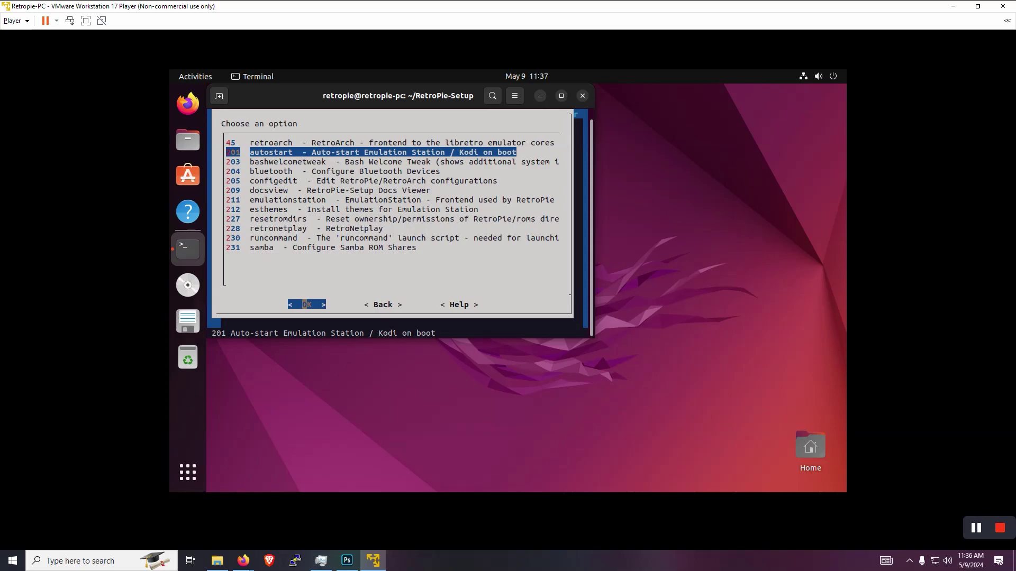
key("Down")
key("Down")
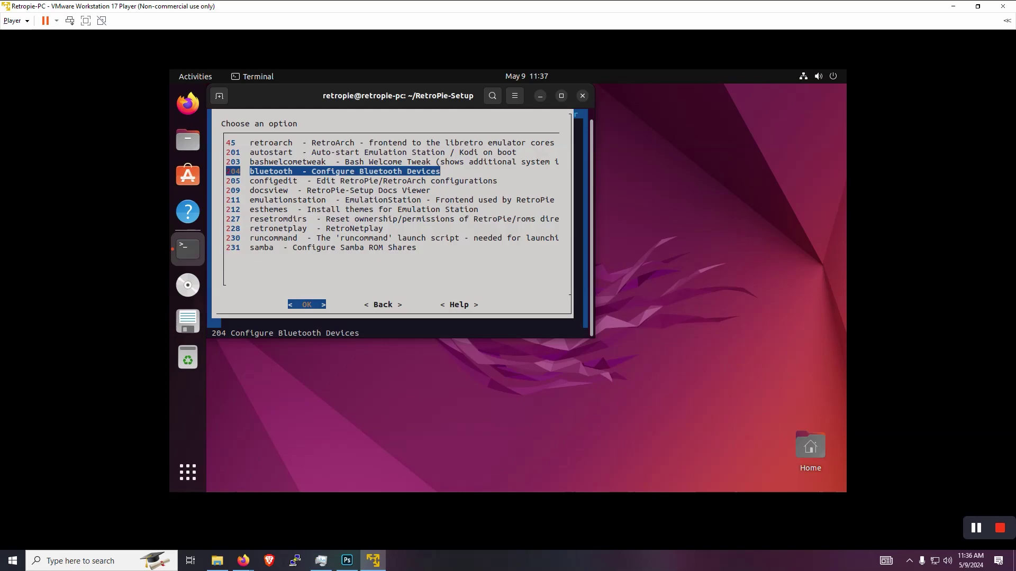
key("End")
key("Tab")
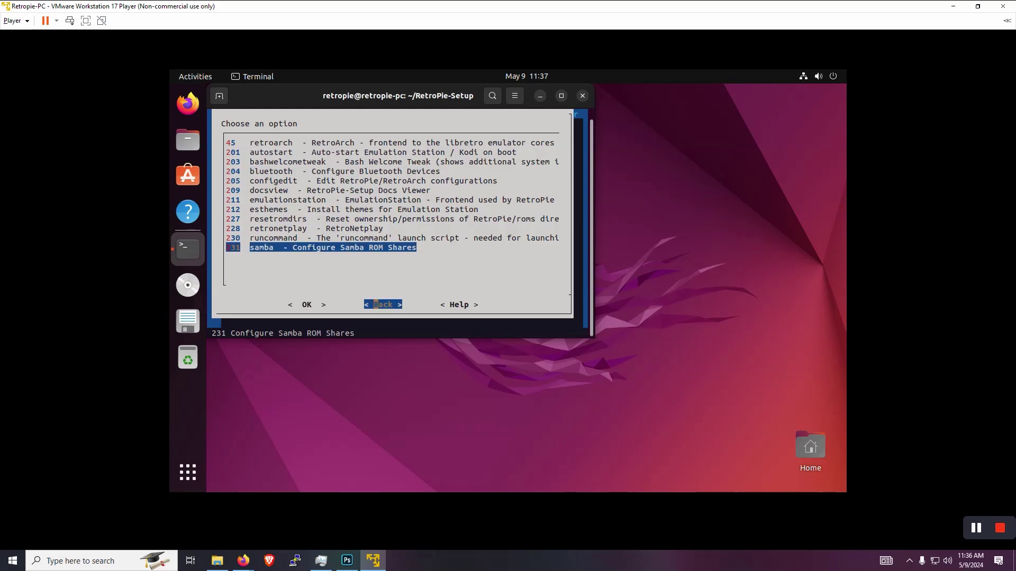
key("Return")
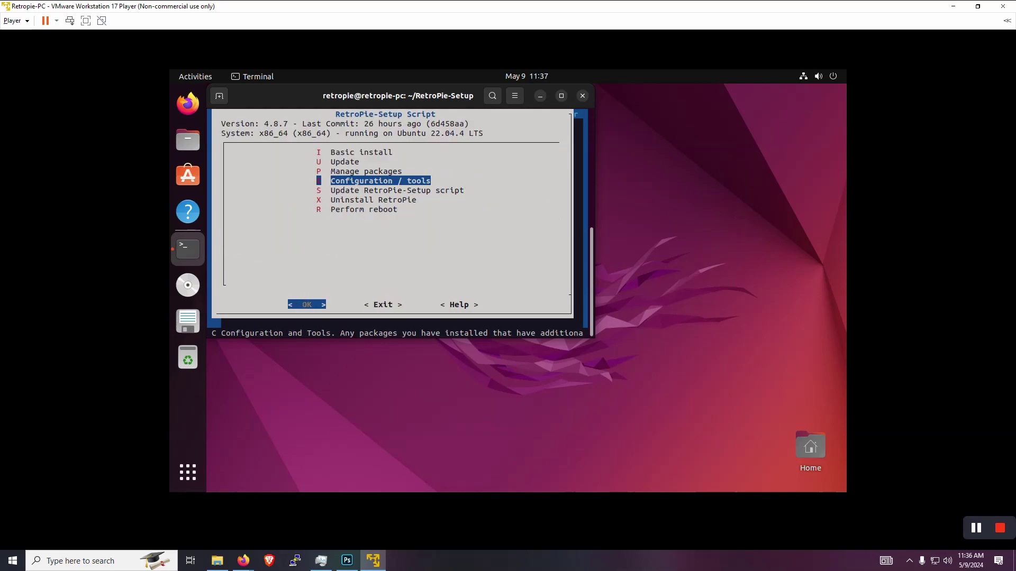
Exit RetroPie-Setup, run emulationstation, and move the terminal window toward the desktop centre.
key("Tab")
key("Return")
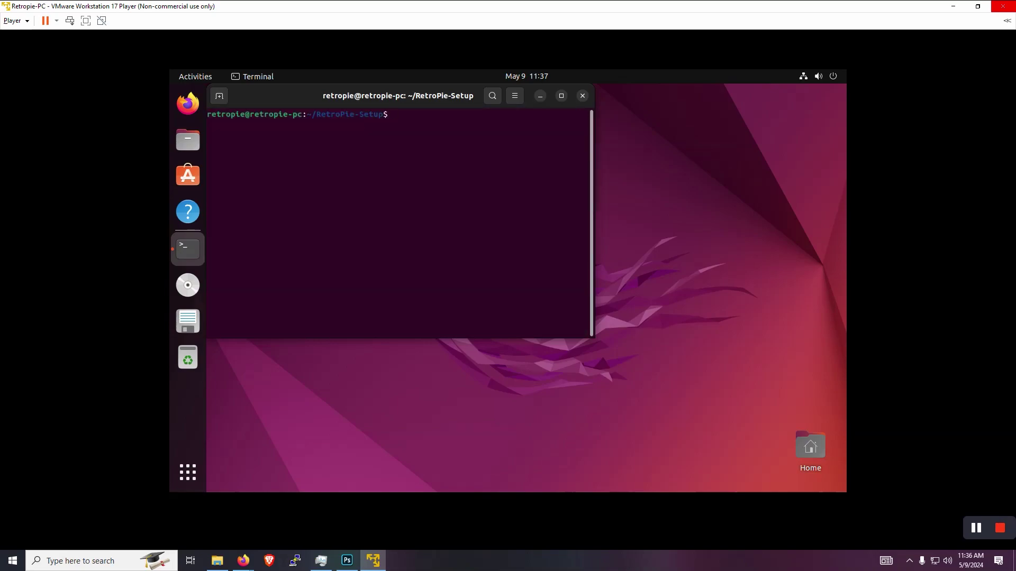
type("emulationstation")
key("Return")
left_click_drag(278, 102, 375, 146)
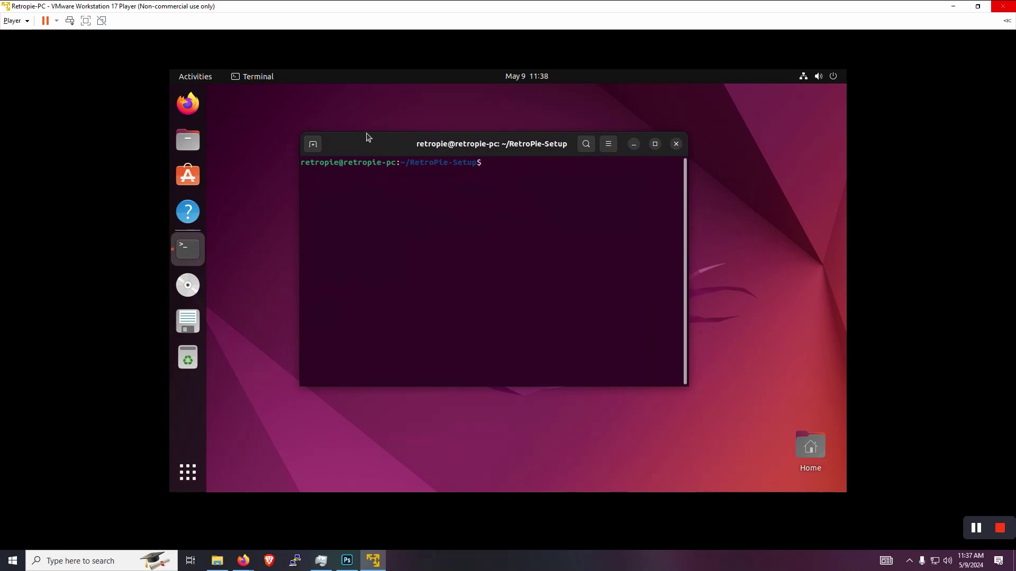
left_click(31, 22)
Connect the Xbox Series X EnWired Soldier Green controller to the VM, disconnecting it from the host.
mouse_move(64, 61)
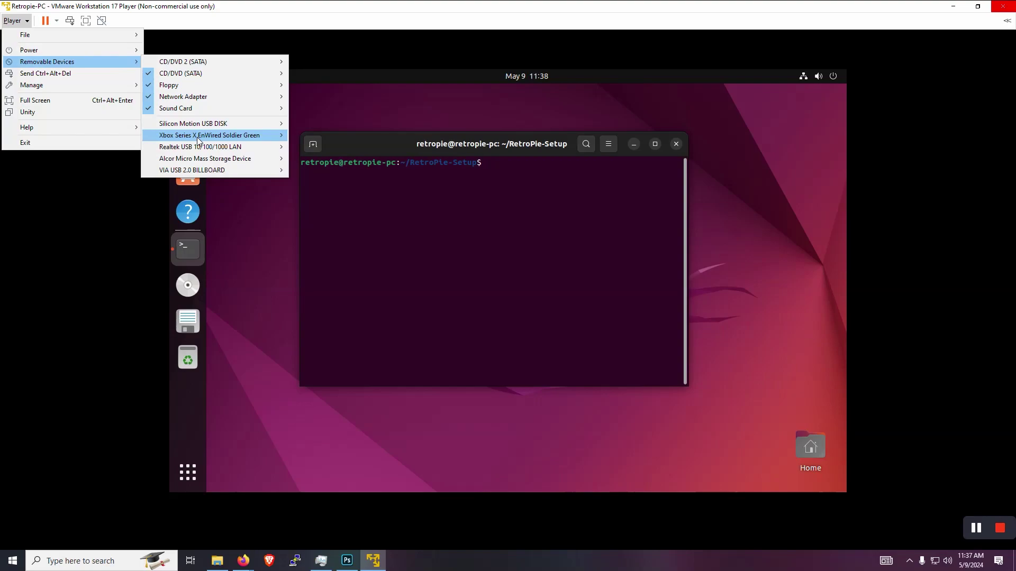
mouse_move(398, 268)
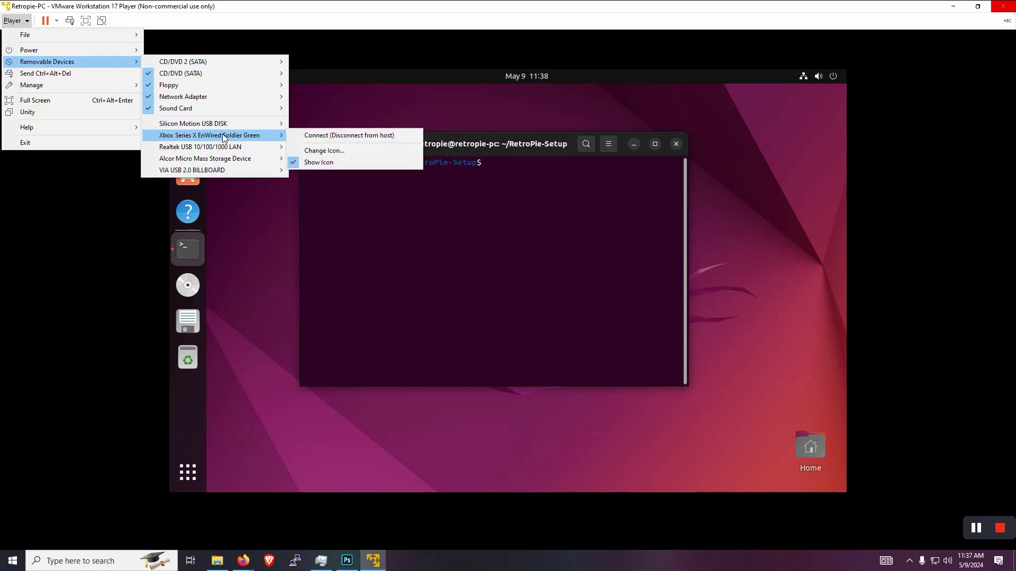
left_click(317, 136)
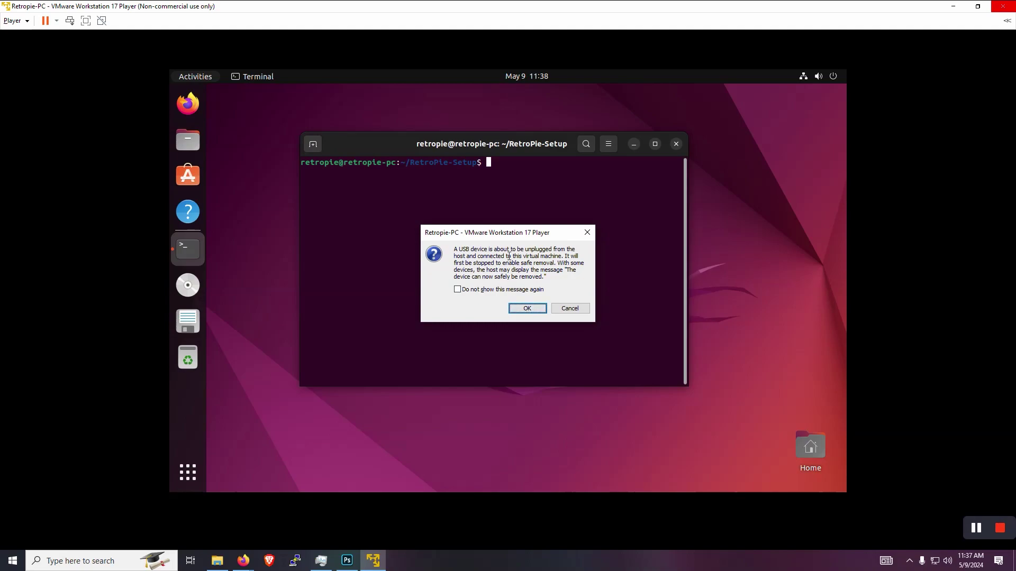
left_click(518, 309)
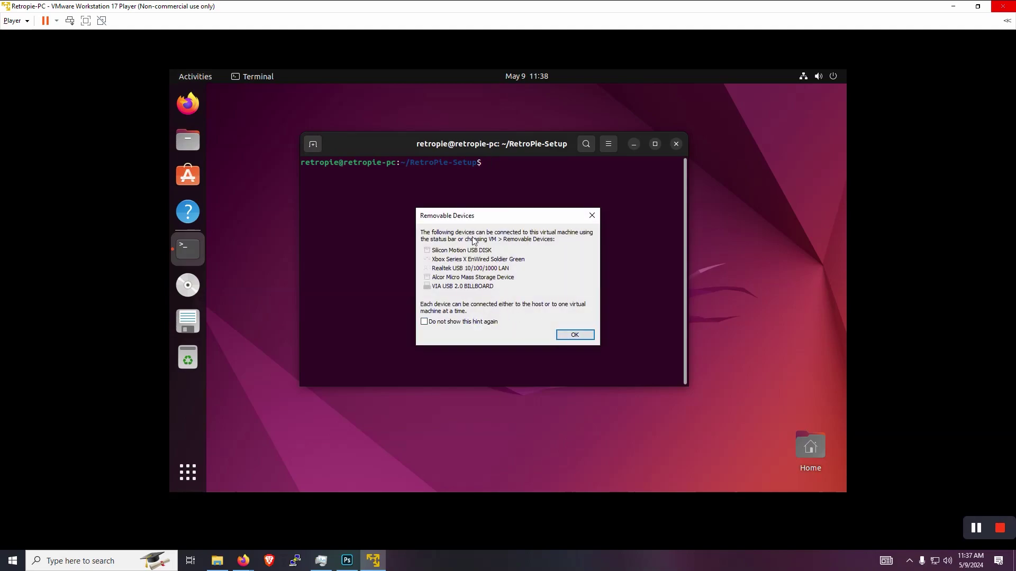
left_click(575, 335)
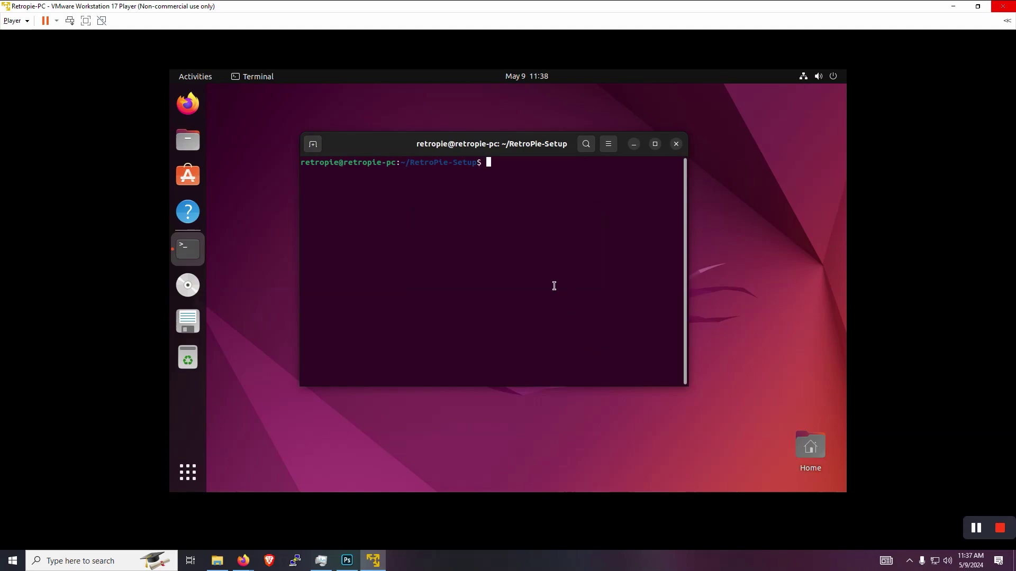
type("emulationstation")
Launch EmulationStation from the terminal to begin mapping the gamepad's buttons.
key("Return")
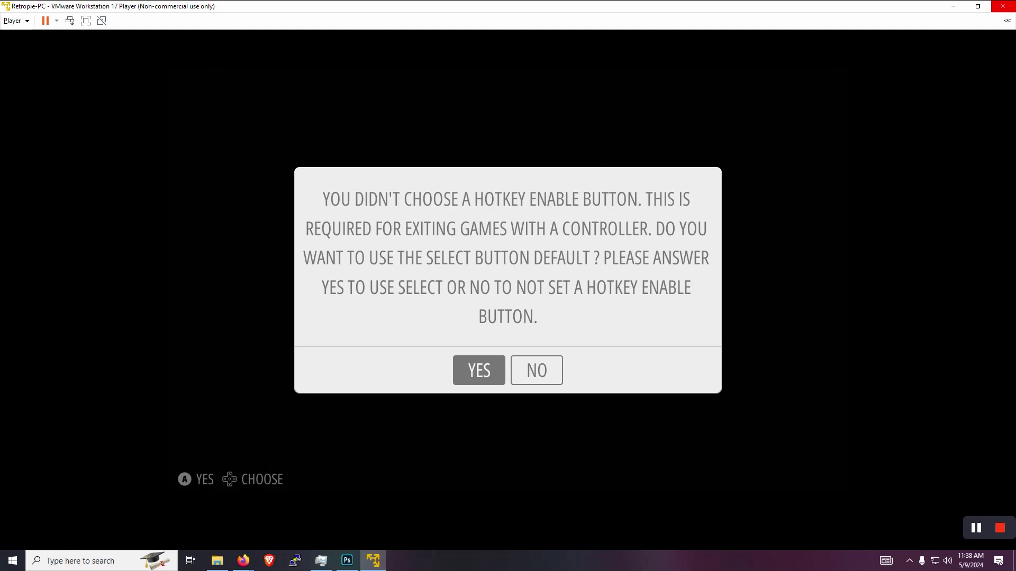
Accept Select as the hotkey enable button and browse the RetroPie configuration entries.
key("Return")
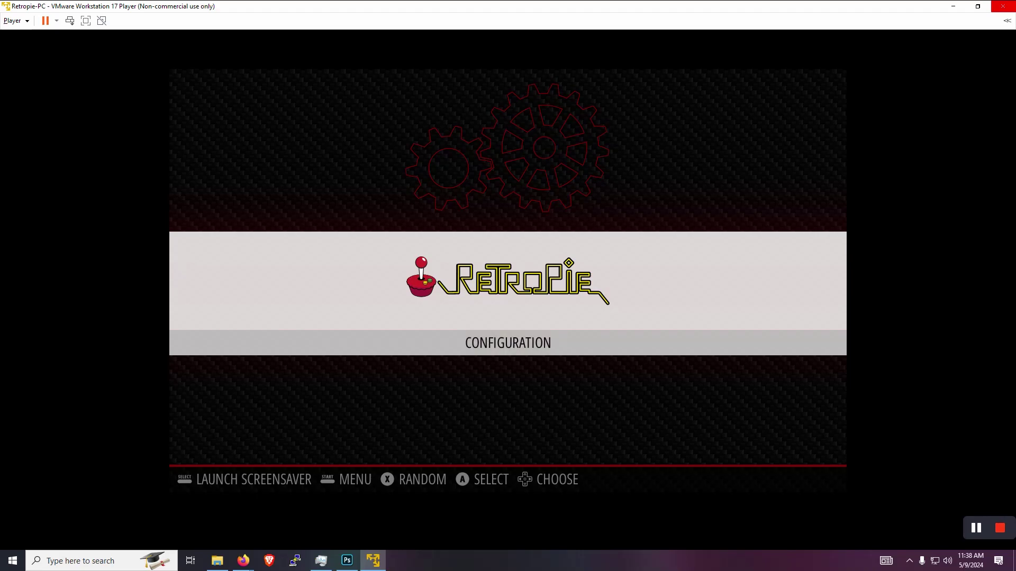
key("Return")
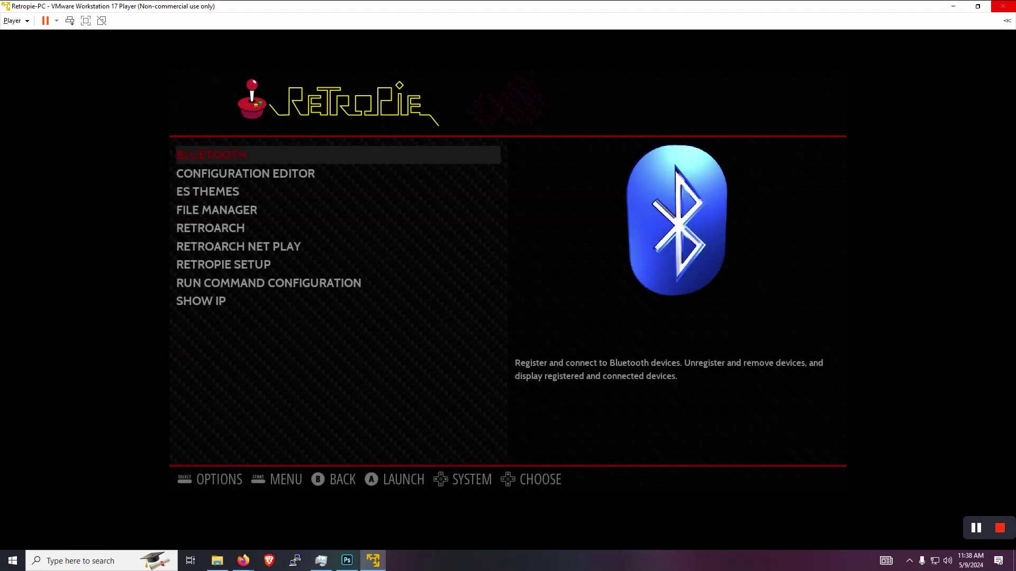
key("Down")
key("Down")
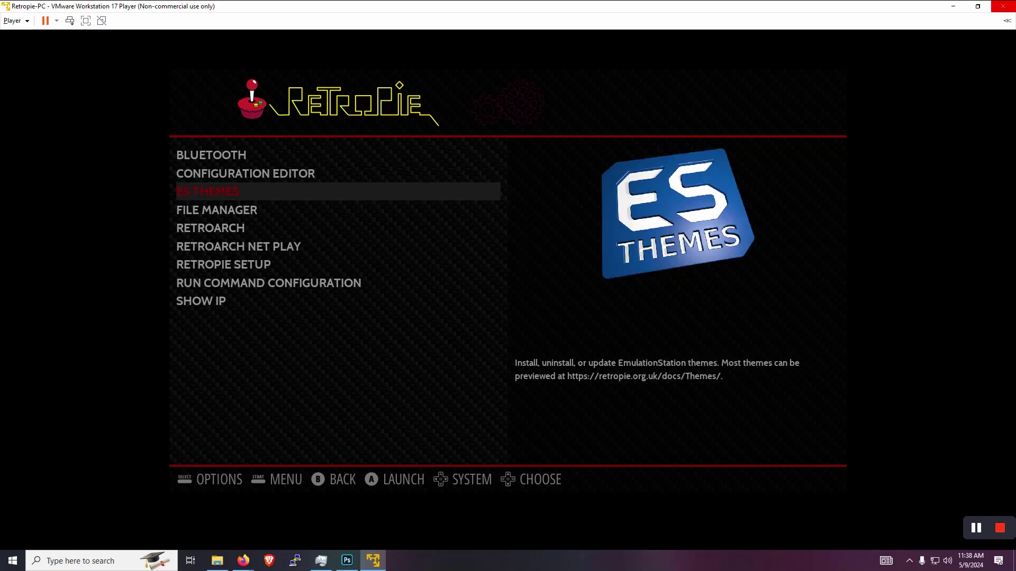
key("Down")
key("Down")
key("Down")
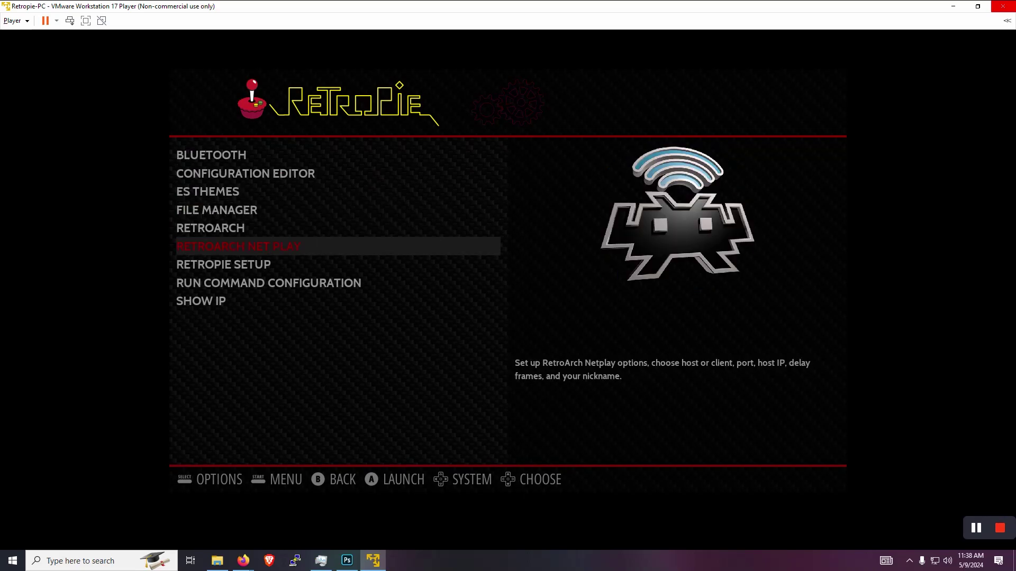
key("Down")
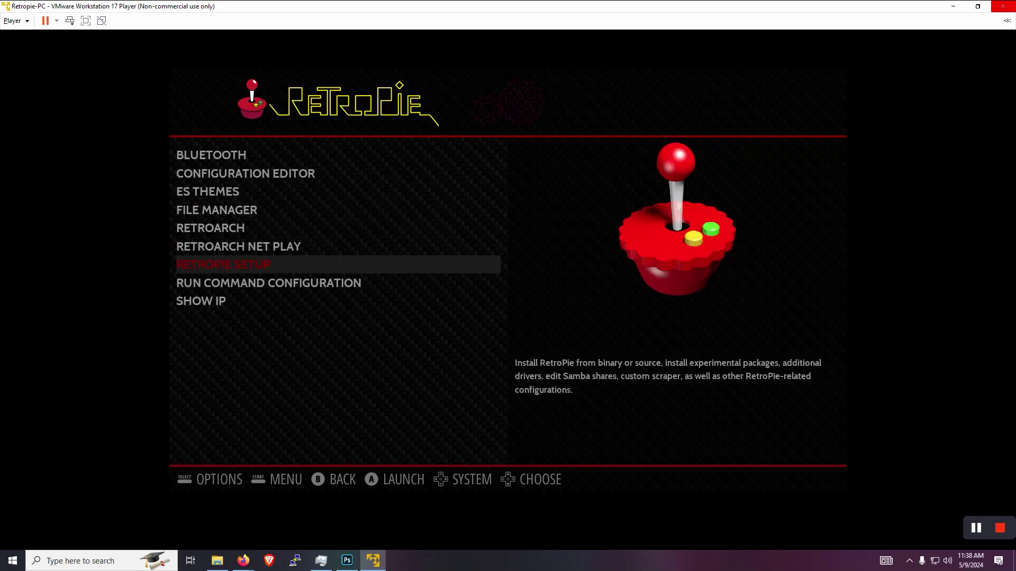
key("Down")
key("Down")
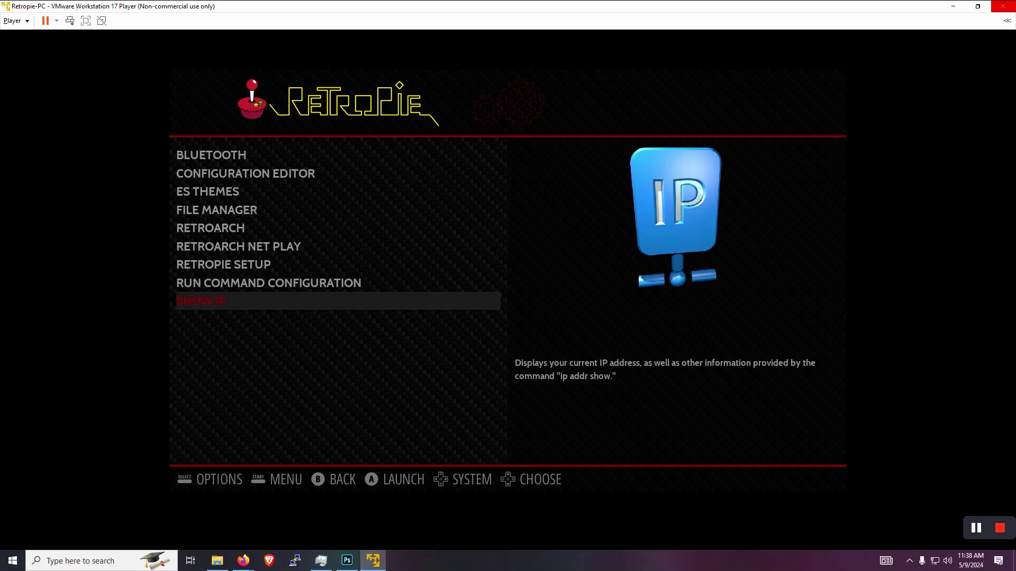
Quit EmulationStation from its main menu back to the terminal.
key("Down")
key("BackSpace")
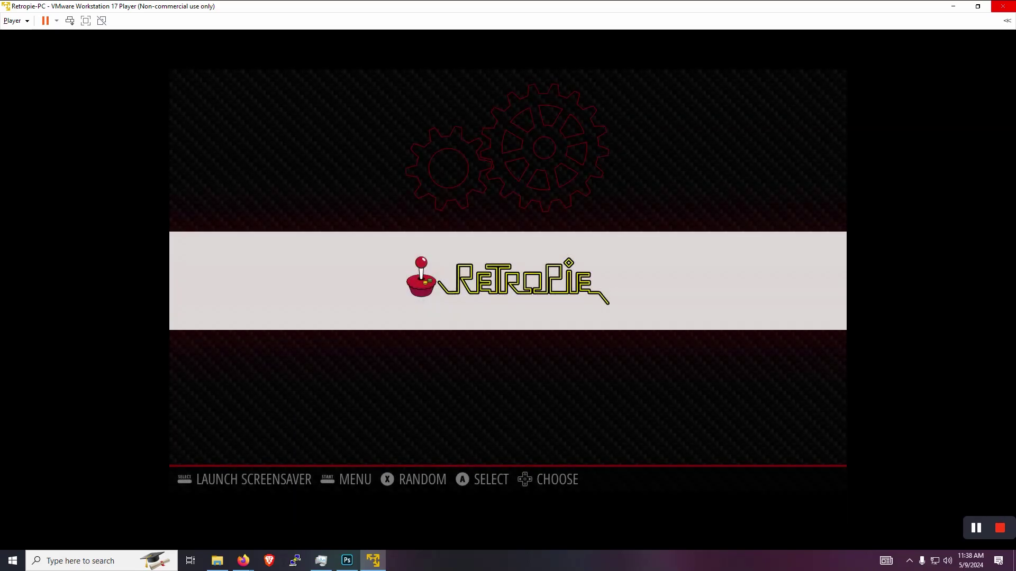
key("Return")
key("Down")
key("Down")
key("Down")
key("Down")
key("Down")
key("Down")
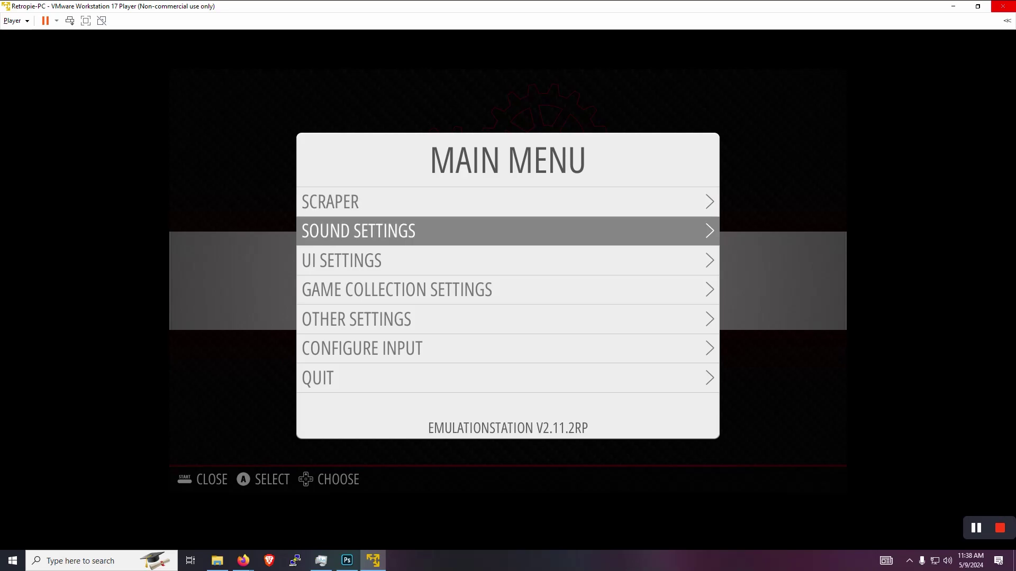
key("Return")
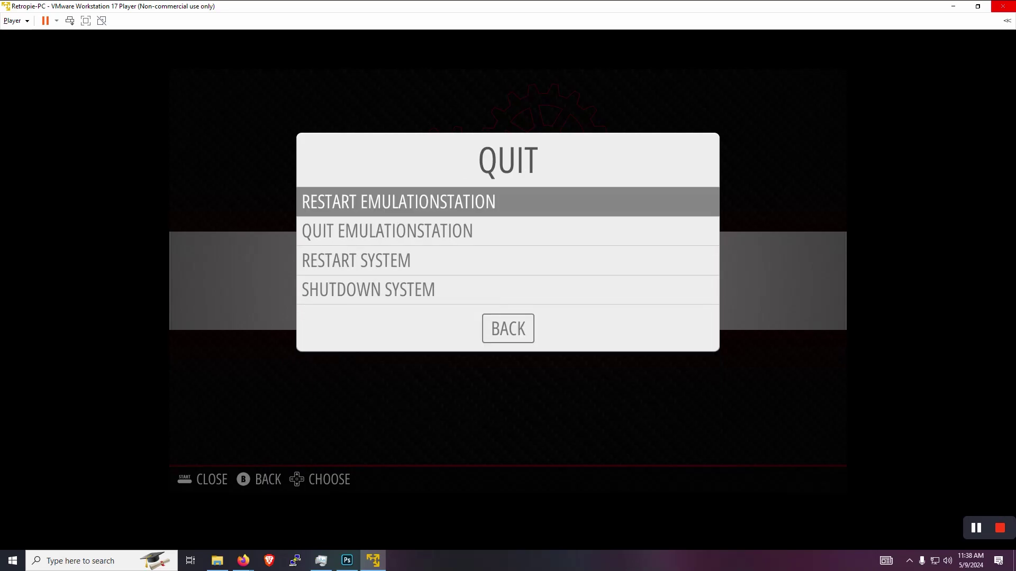
key("Down")
key("Return")
key("Return")
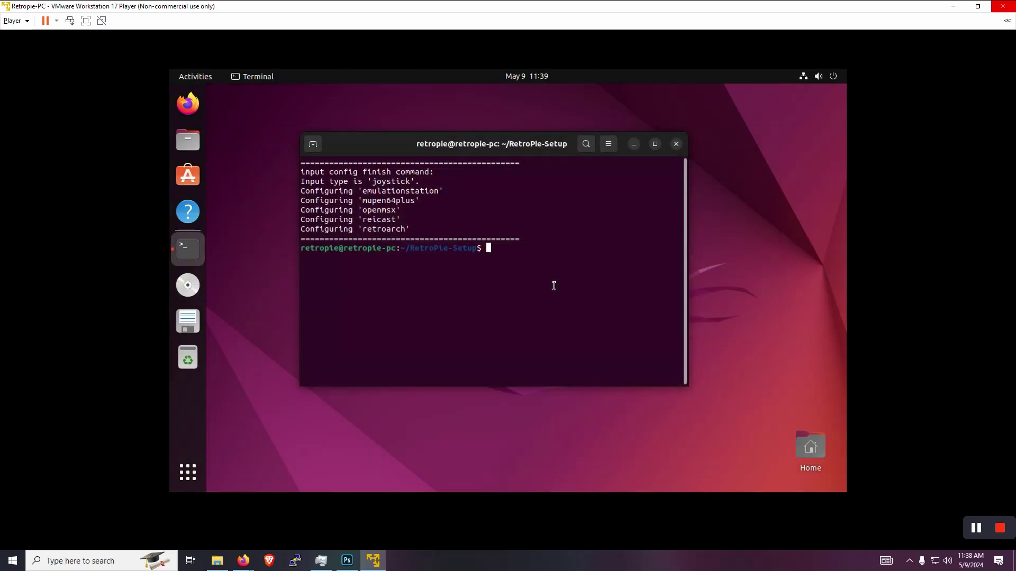
Open the Home folder in the Files app and maximize its window.
left_click(195, 146)
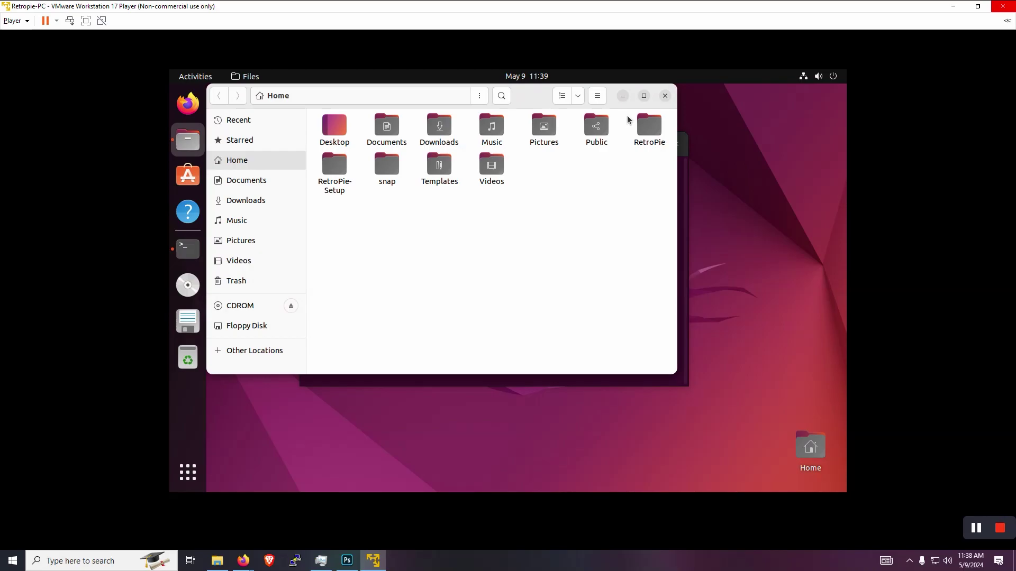
left_click(643, 95)
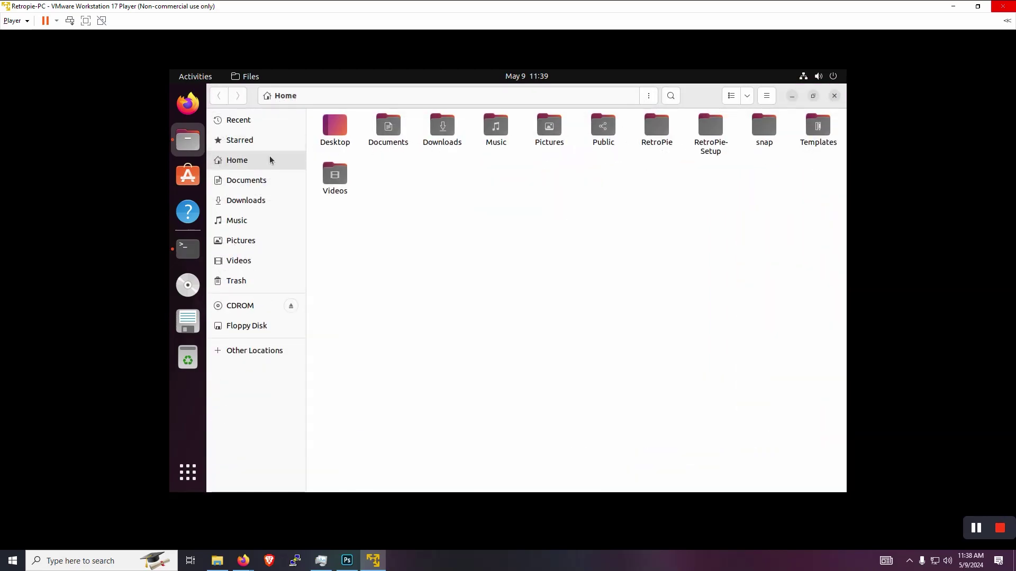